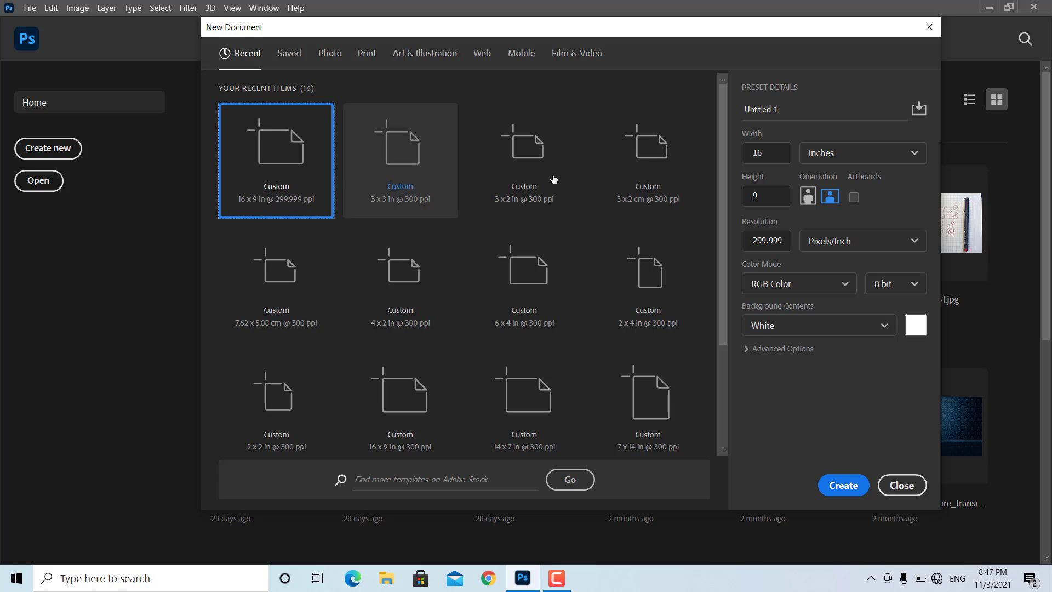
- Create a new 16 x 9 inch, 300 ppi document with a white background
click(766, 153)
click(766, 196)
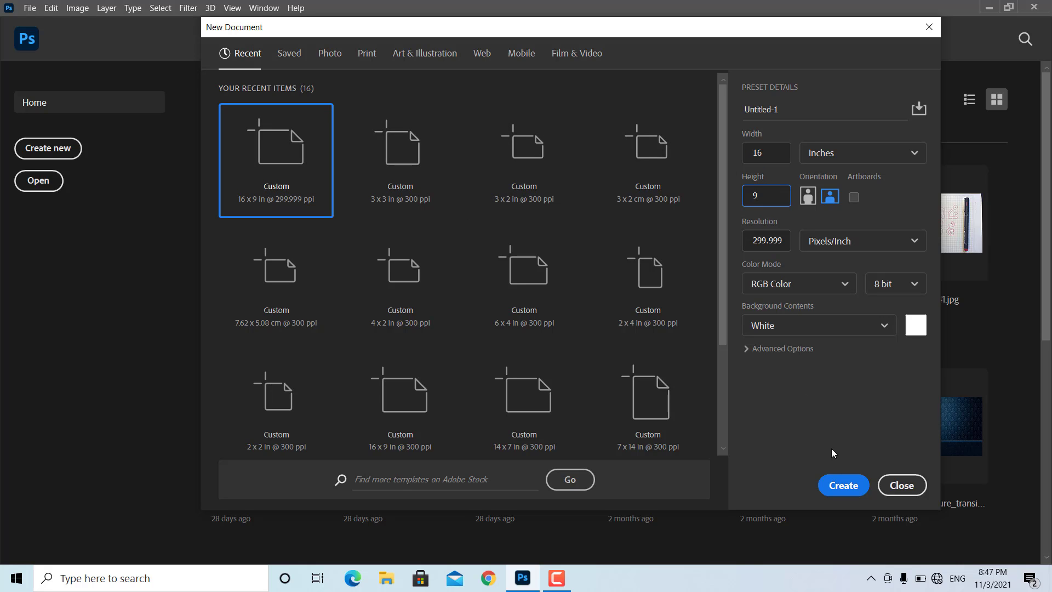
click(841, 485)
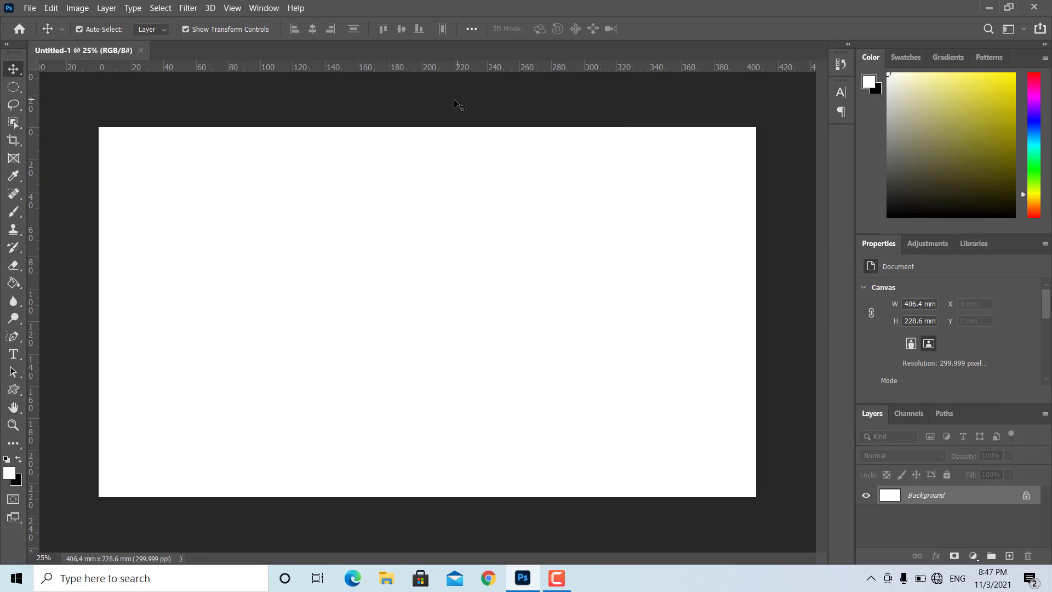
- Unlock the Background into Layer 0 and add a Gradient Overlay layer style
double_click(953, 498)
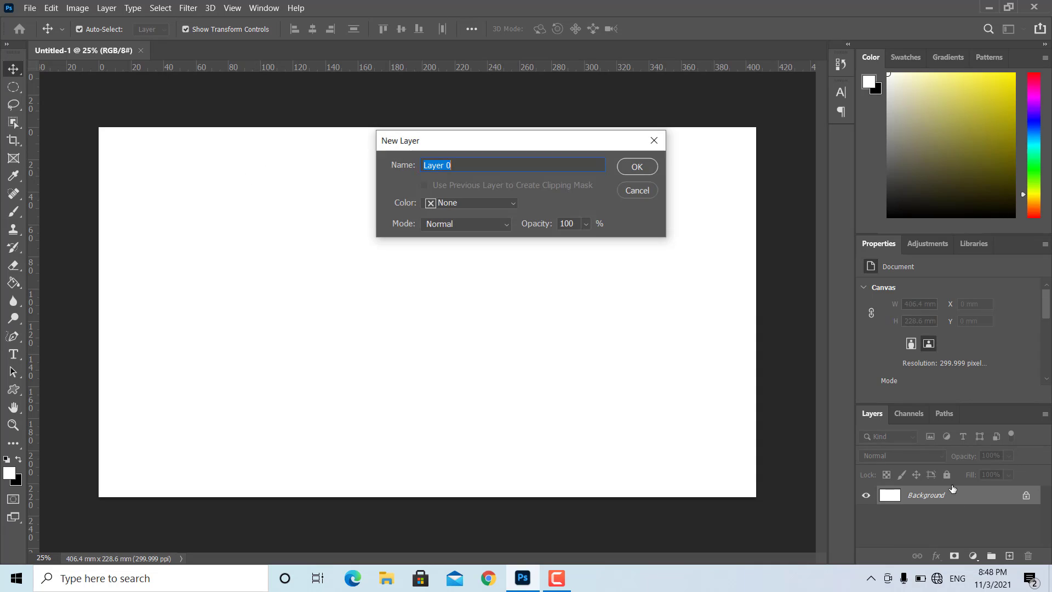
click(633, 166)
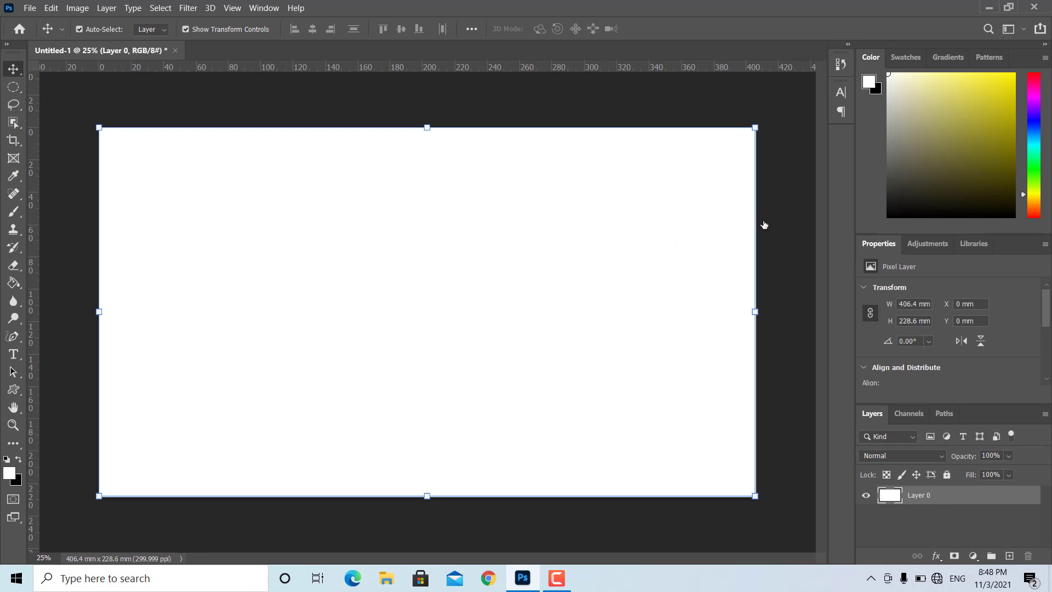
click(476, 244)
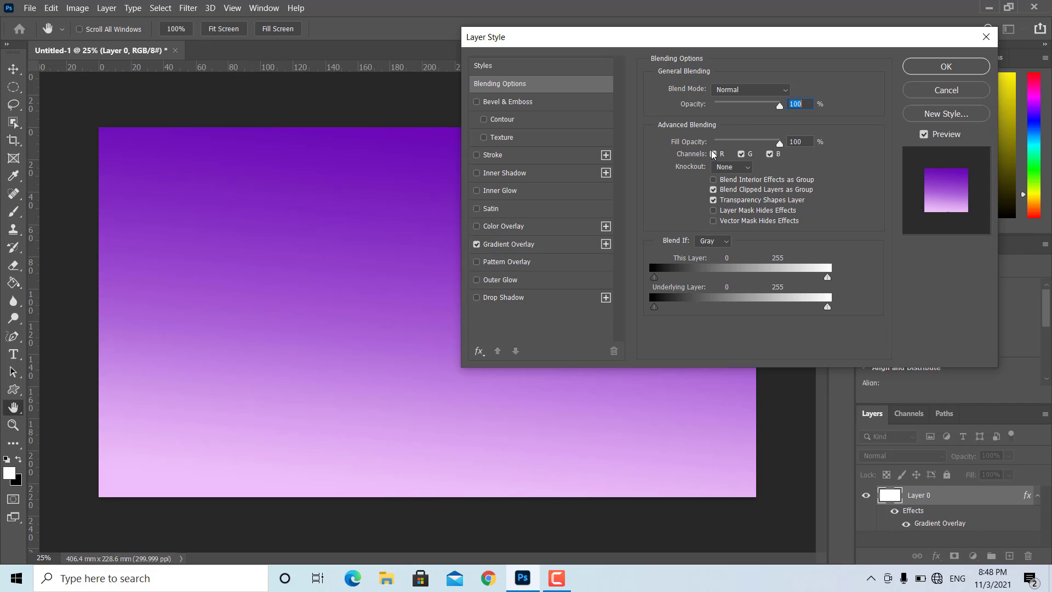
click(501, 248)
- Darken the gradient's top stop to near-black purple #18002b and apply the overlay
click(710, 135)
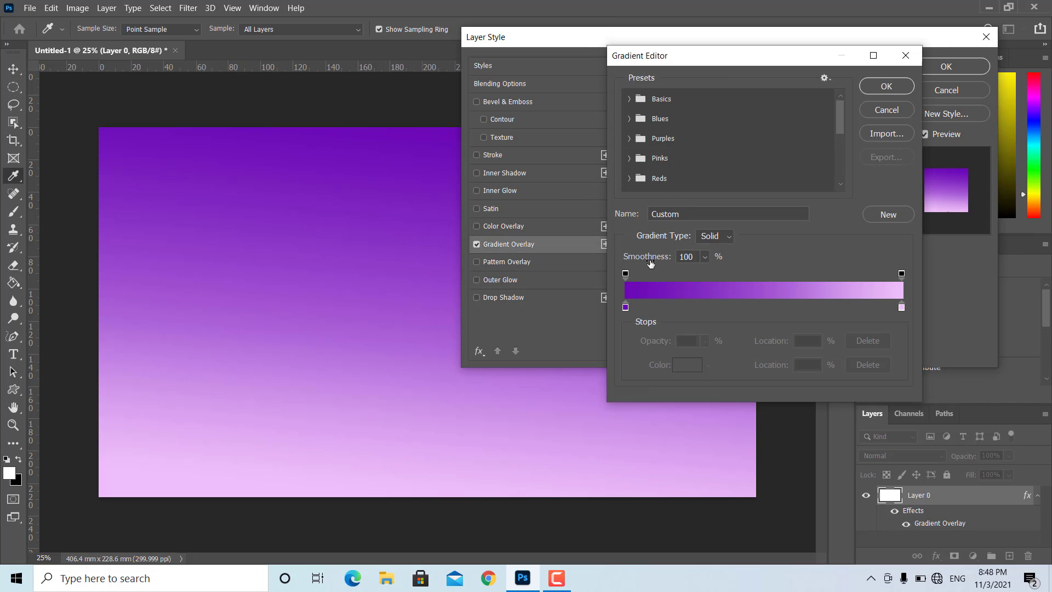
double_click(625, 307)
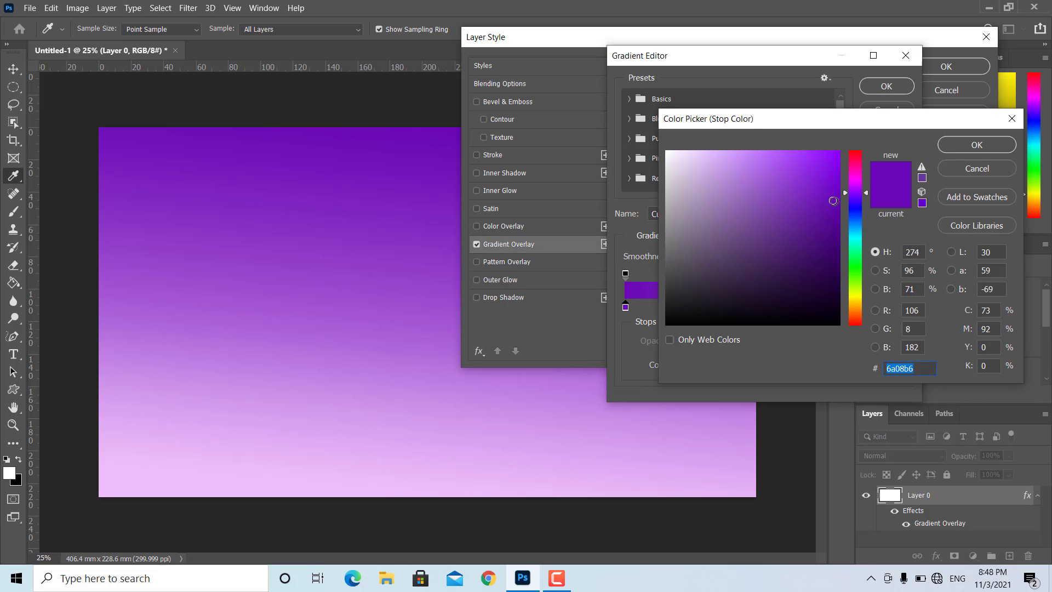
drag(832, 201, 838, 289)
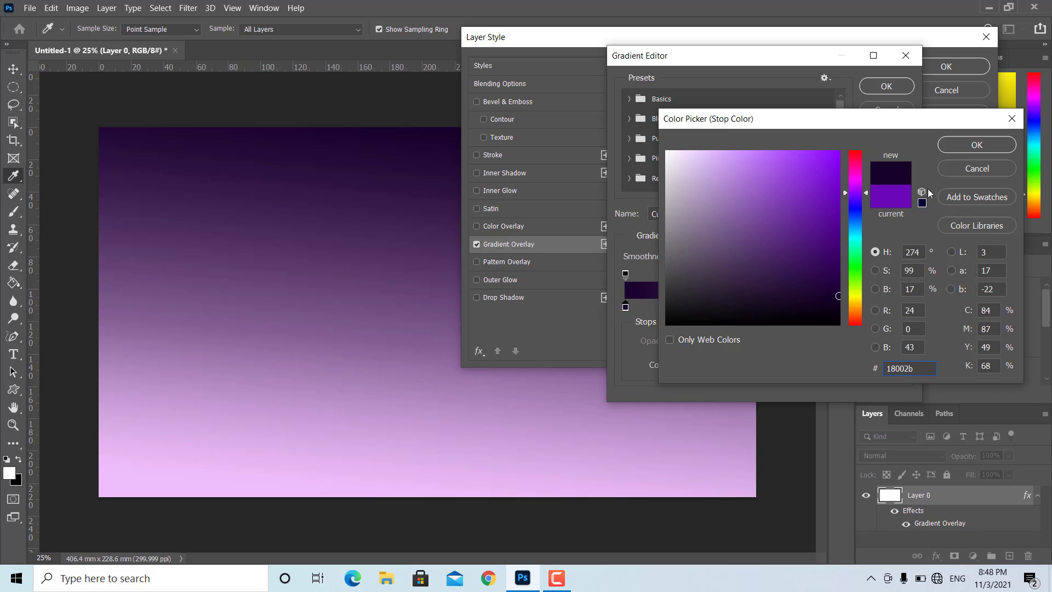
click(976, 145)
click(886, 86)
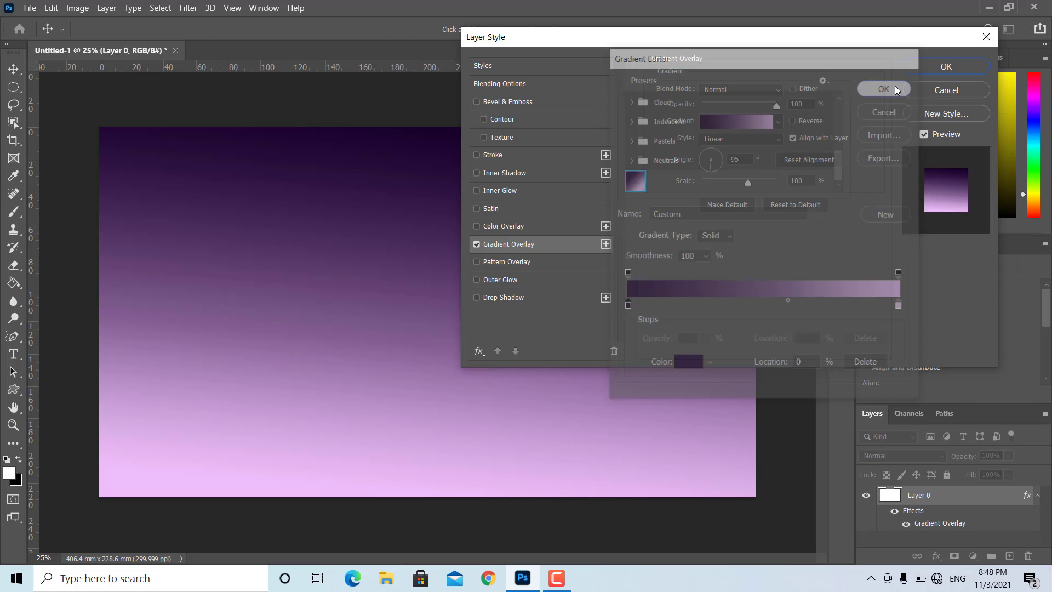
click(947, 67)
click(783, 230)
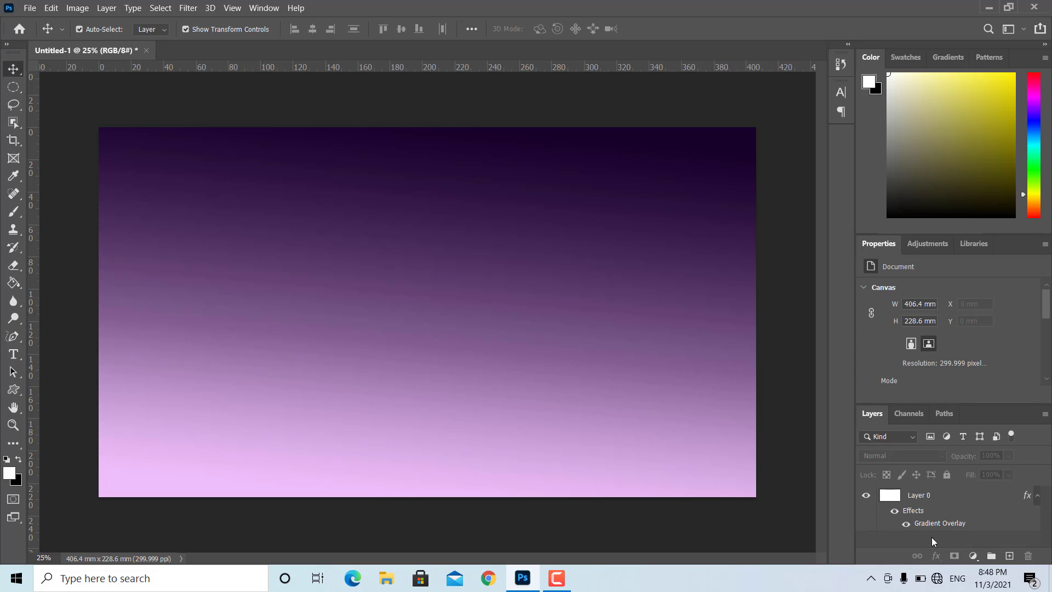
- On a new Layer 1, trace a mountain outline with the Freeform Pen and make it a selection
click(1009, 555)
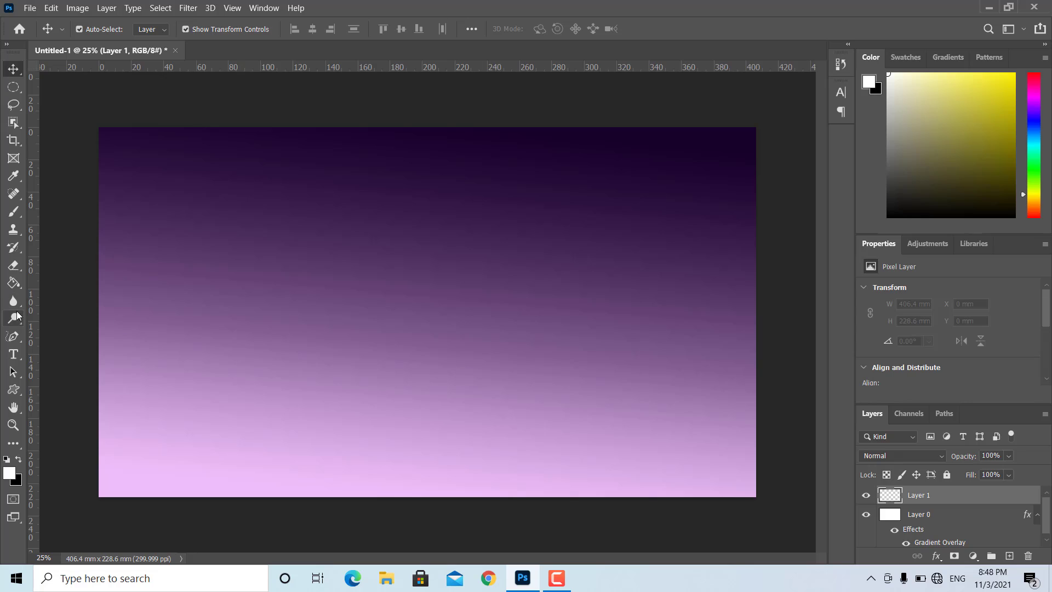
drag(13, 336, 51, 352)
click(51, 350)
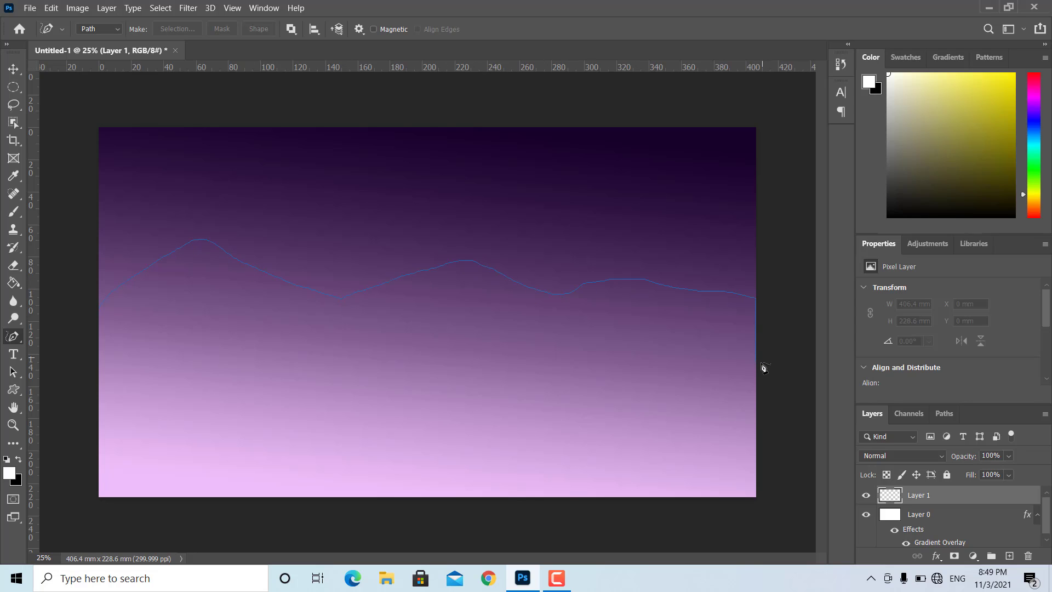
mouse_move(392, 366)
mouse_down()
mouse_move(94, 341)
mouse_move(100, 308)
mouse_up()
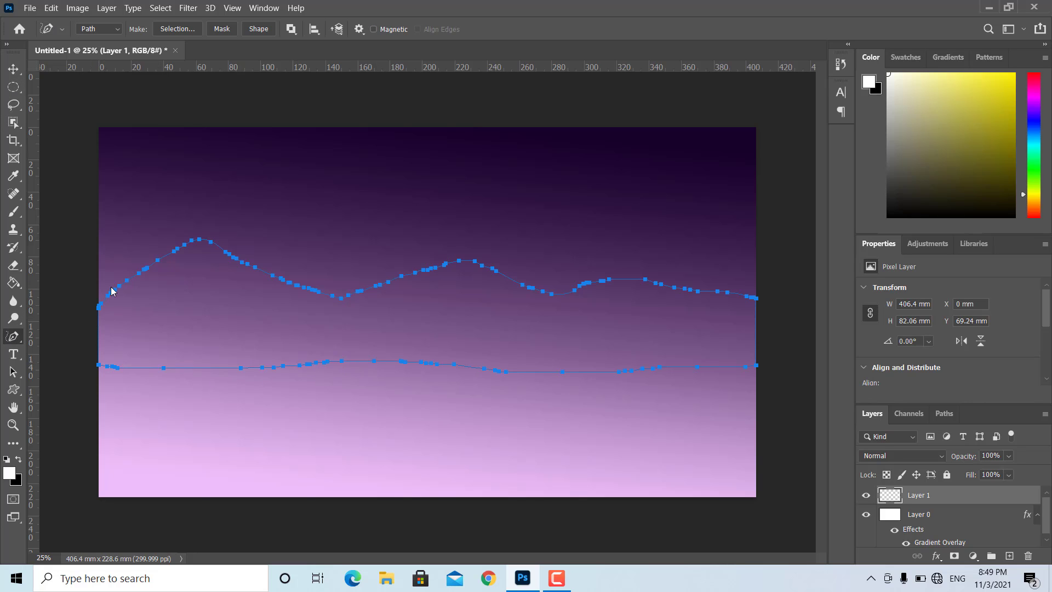
right_click(172, 263)
click(194, 318)
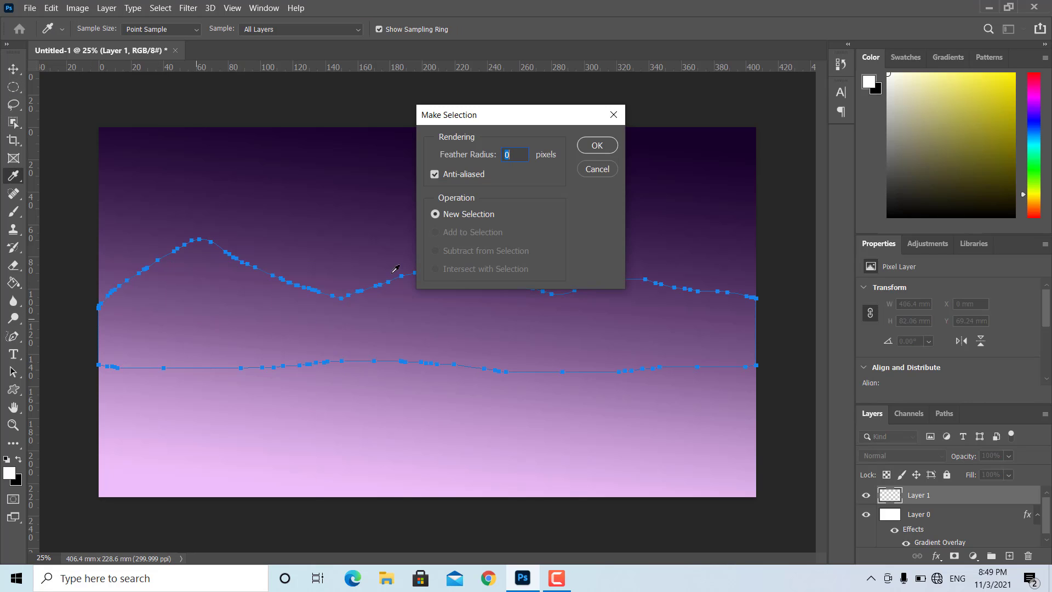
click(594, 144)
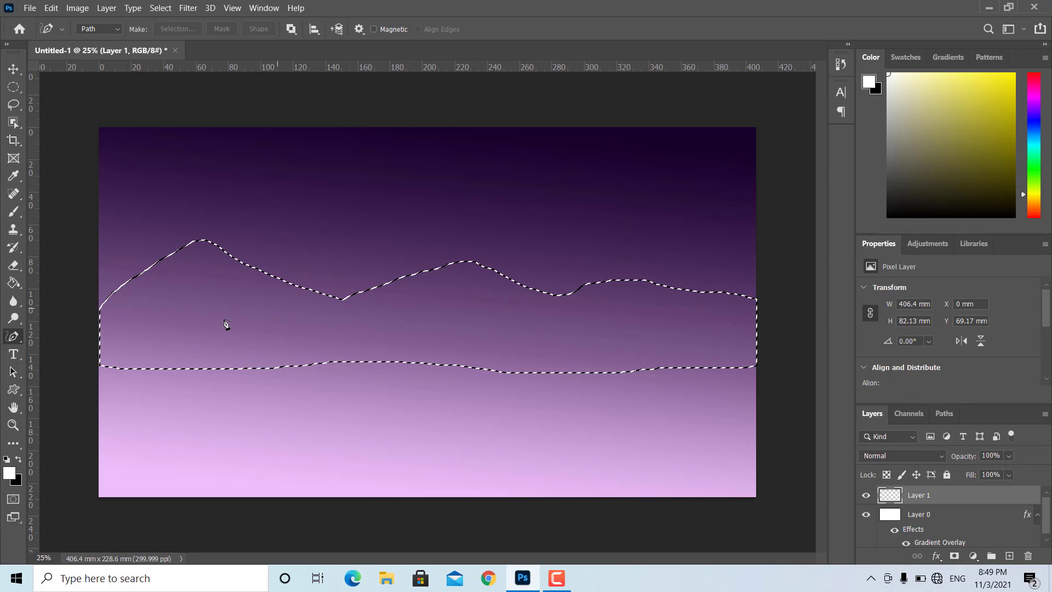
- Choose the Paint Bucket tool and fill the mountain selection with white
click(15, 284)
right_click(14, 284)
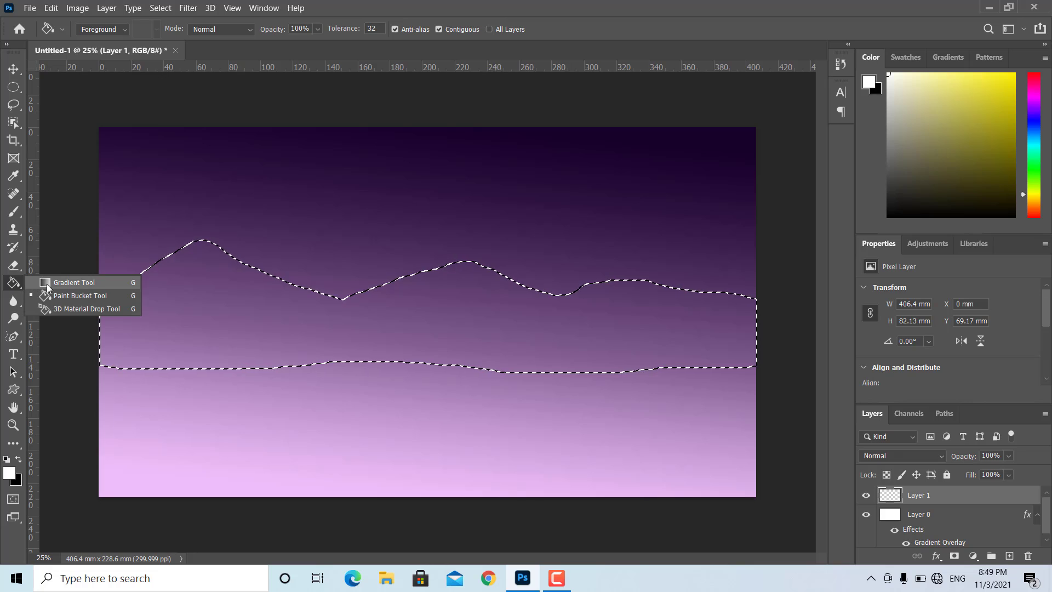
click(80, 295)
right_click(11, 286)
click(46, 301)
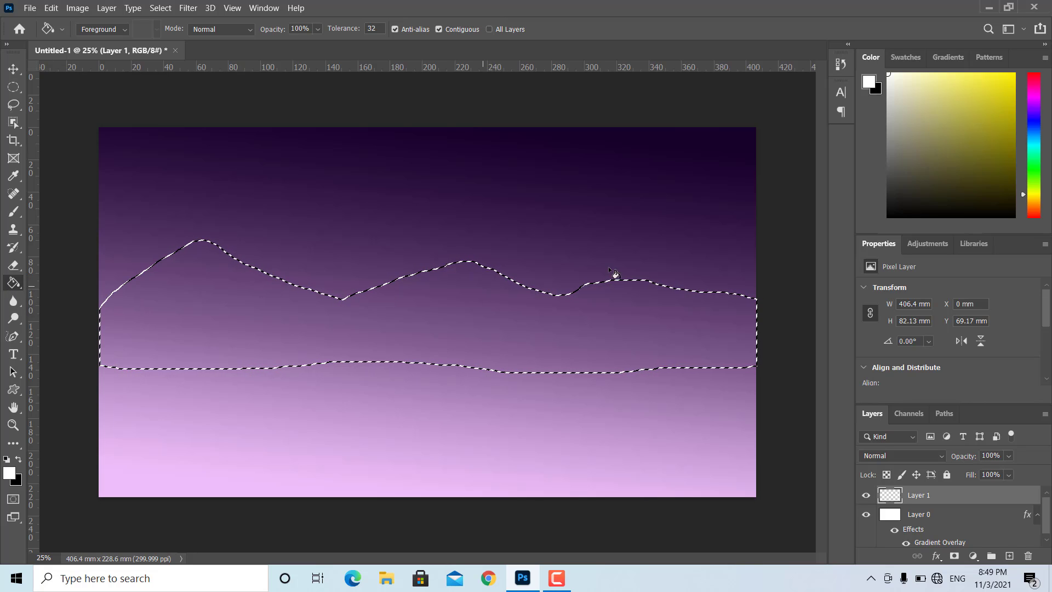
click(268, 324)
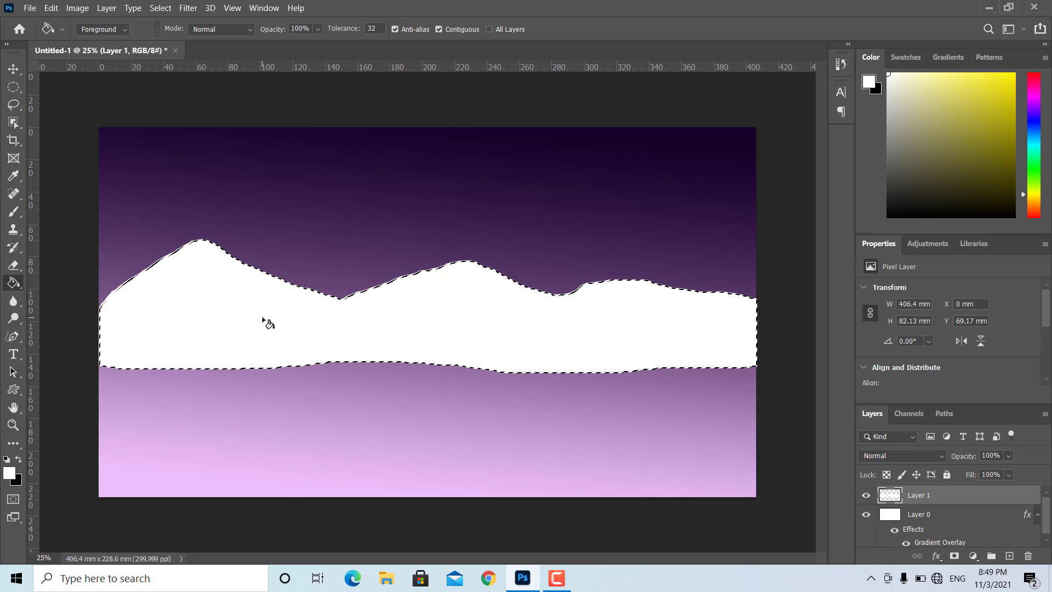
- Fill the mountains with a very dark purple picked in the Color Picker
click(10, 473)
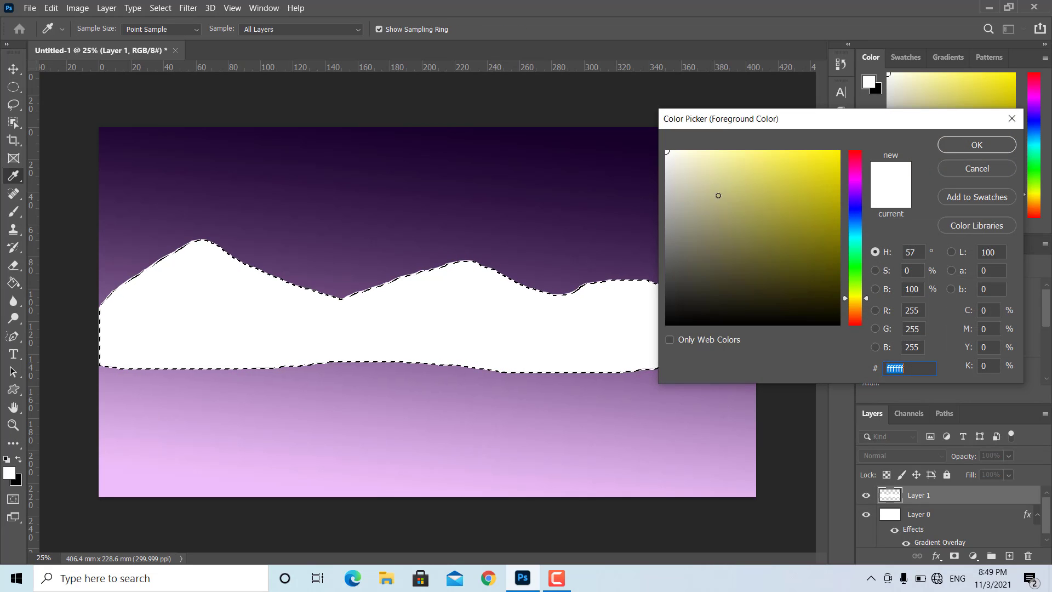
click(718, 195)
click(837, 296)
click(857, 185)
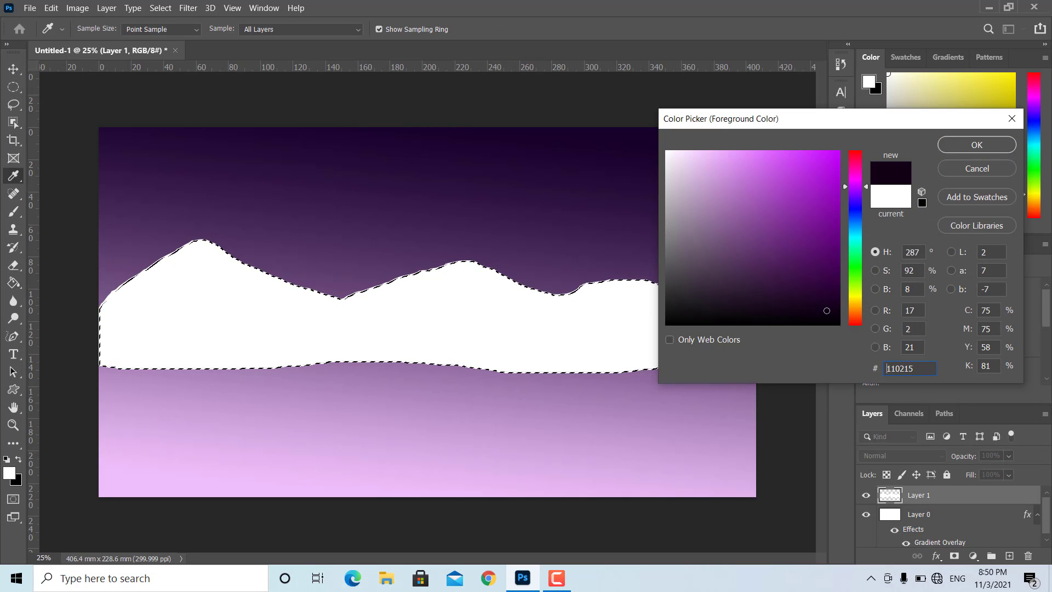
click(890, 196)
click(857, 185)
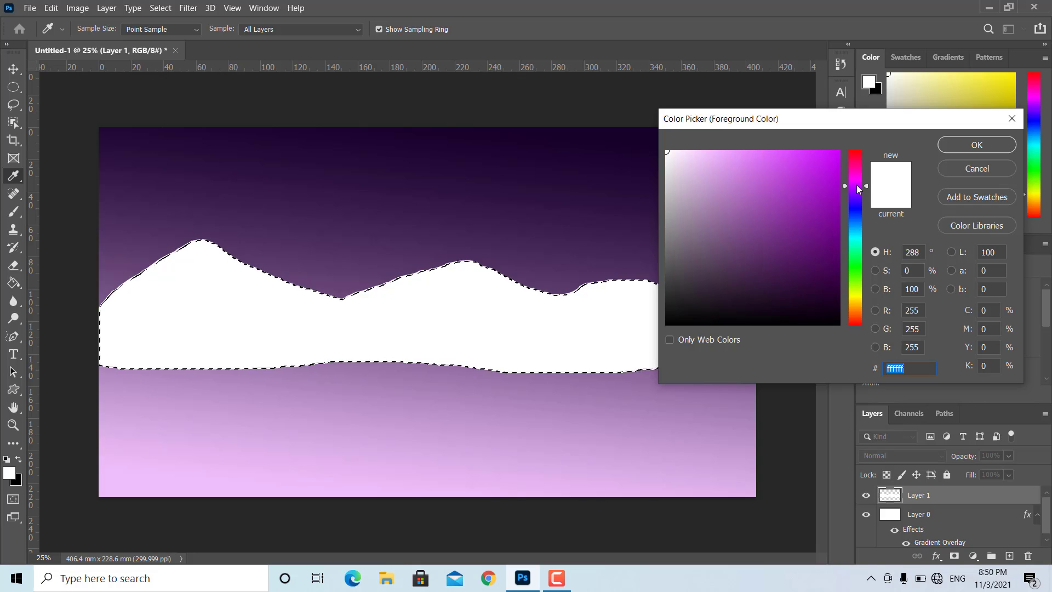
click(822, 304)
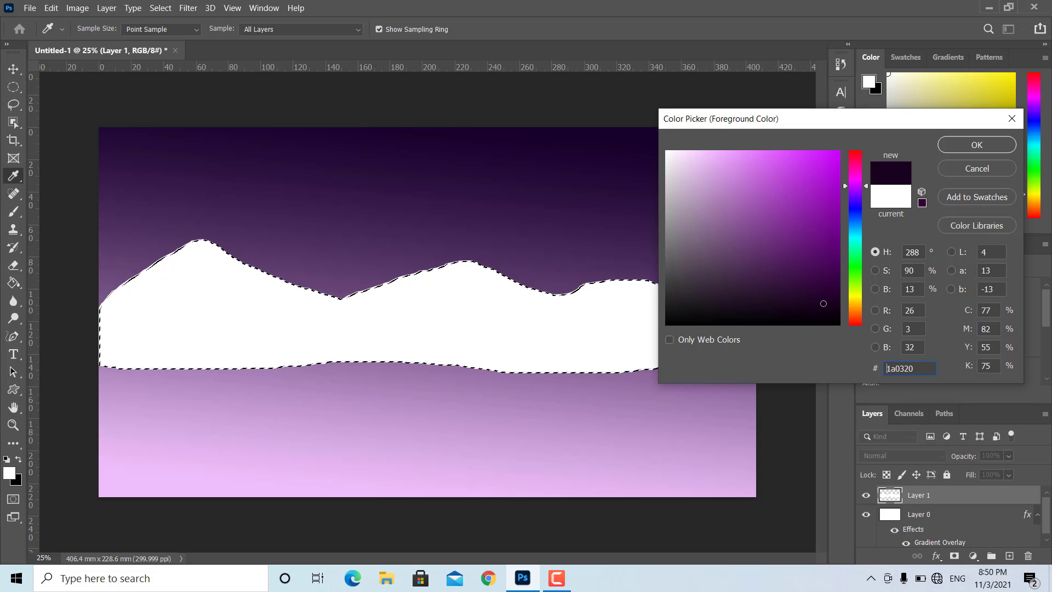
click(948, 146)
click(246, 328)
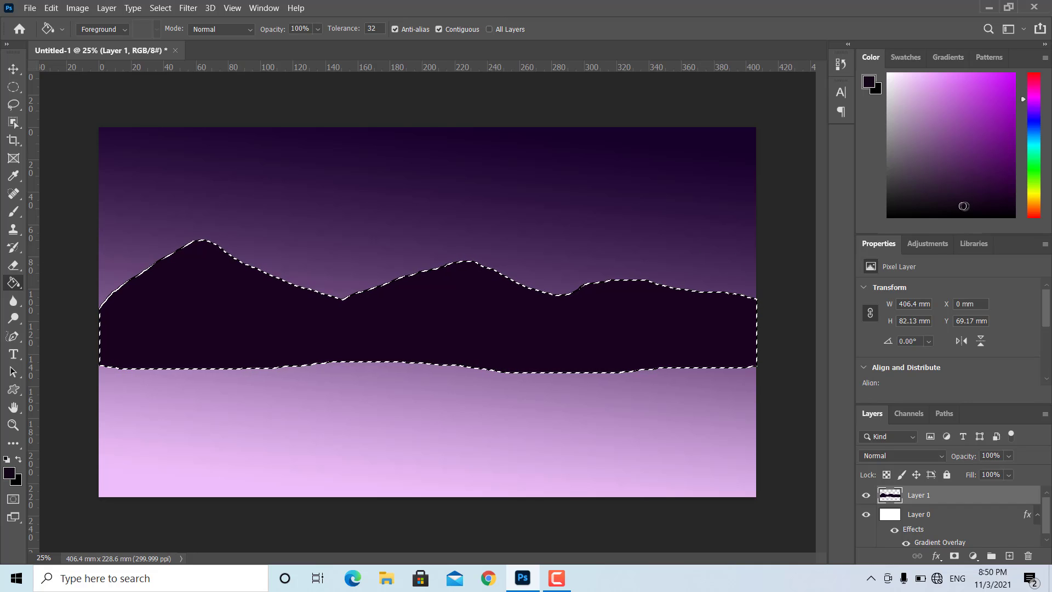
- Try black and dark brown fills, then refill the mountains with a darker purple
click(981, 213)
click(547, 329)
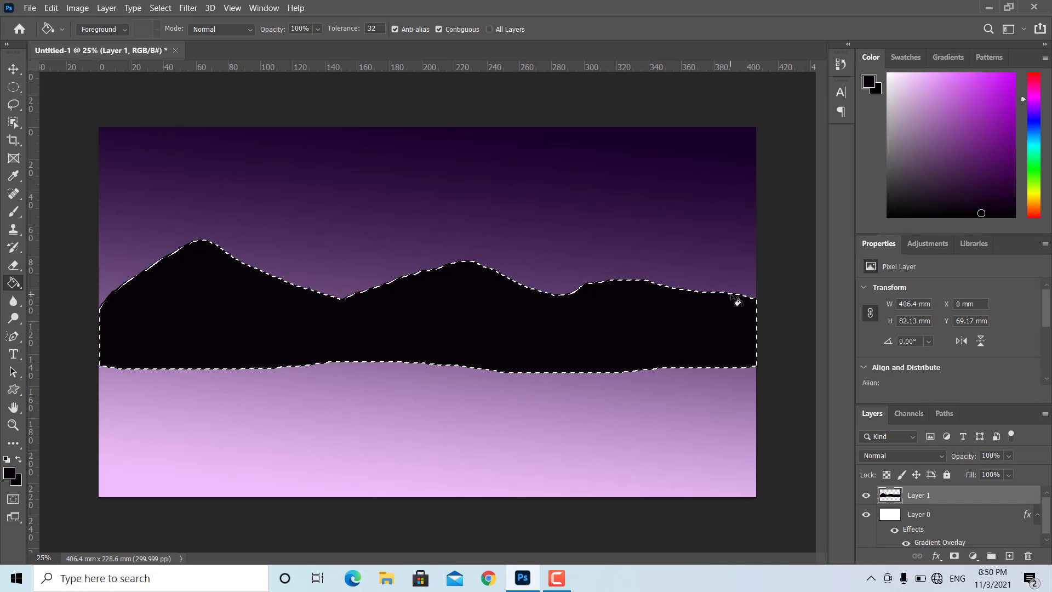
click(1034, 201)
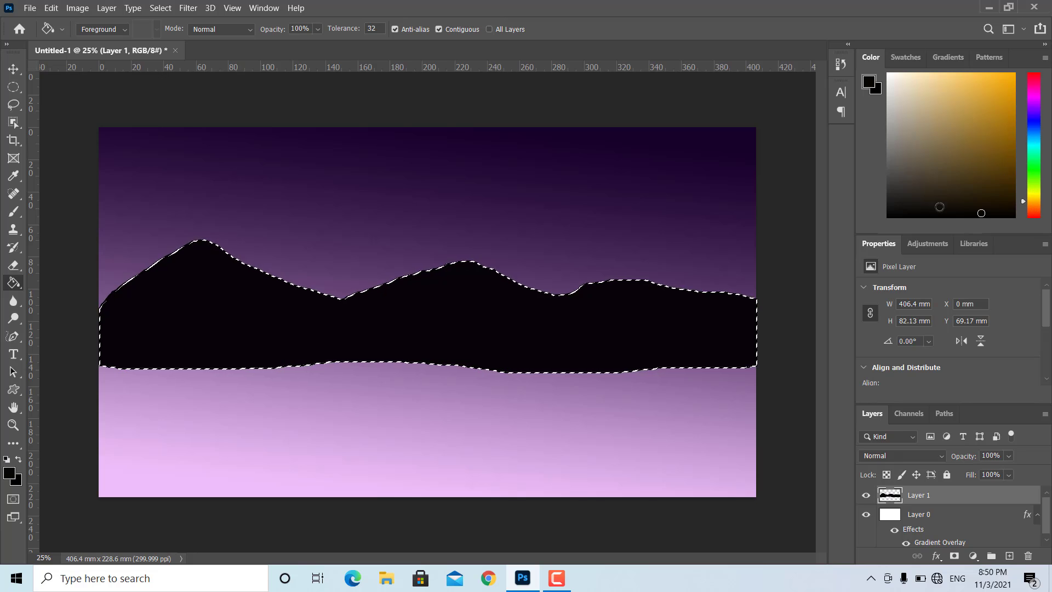
click(938, 195)
key(alt+BackSpace)
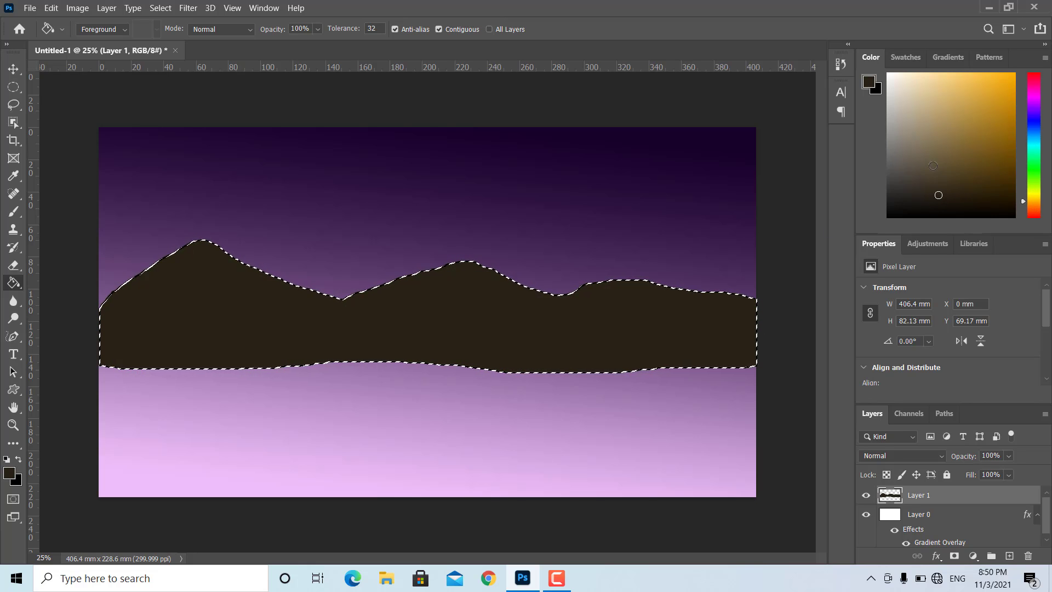
click(1033, 101)
click(991, 189)
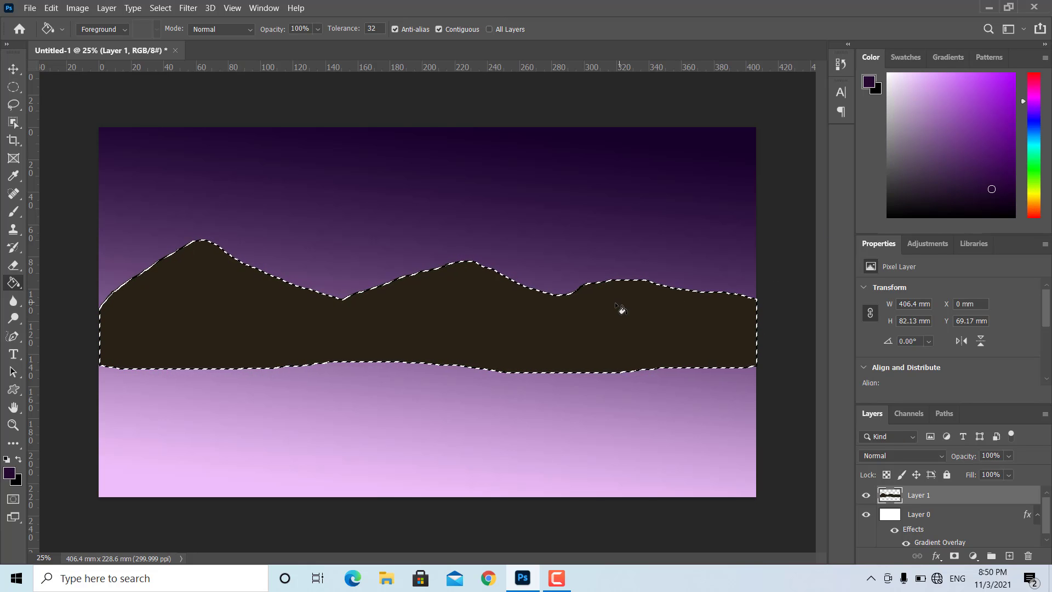
click(617, 302)
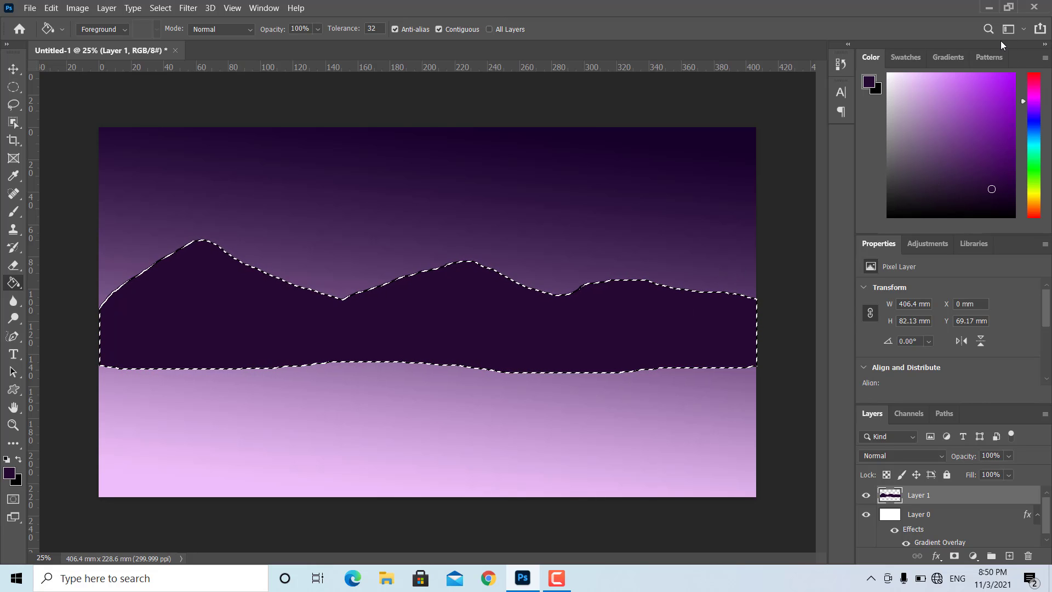
click(1004, 195)
click(115, 355)
- Stretch the mountains past both canvas edges, raise them slightly, and commit the transform
key(v)
drag(90, 309, 73, 309)
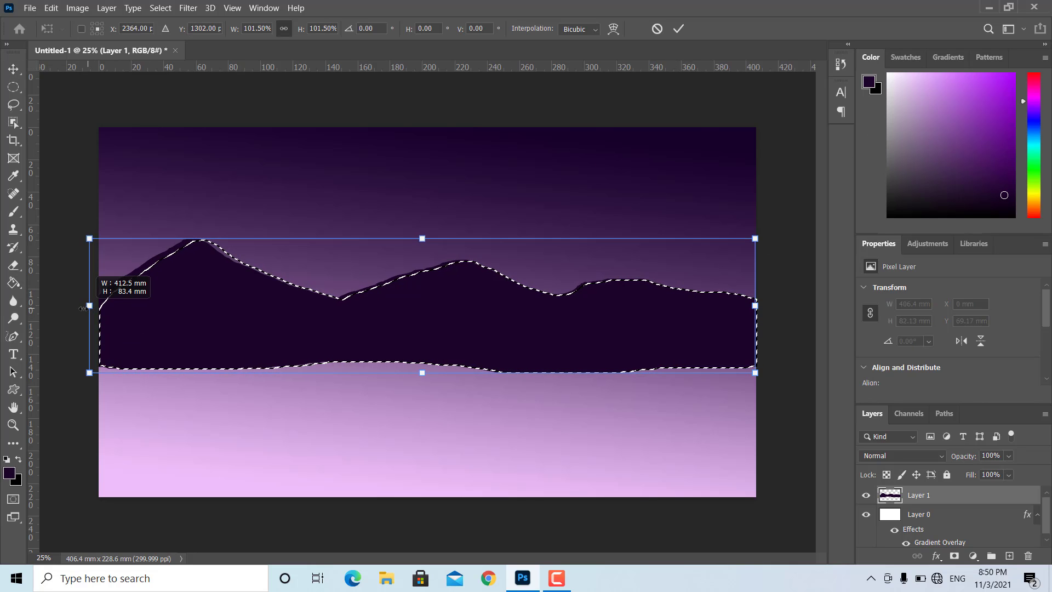
drag(755, 314, 784, 306)
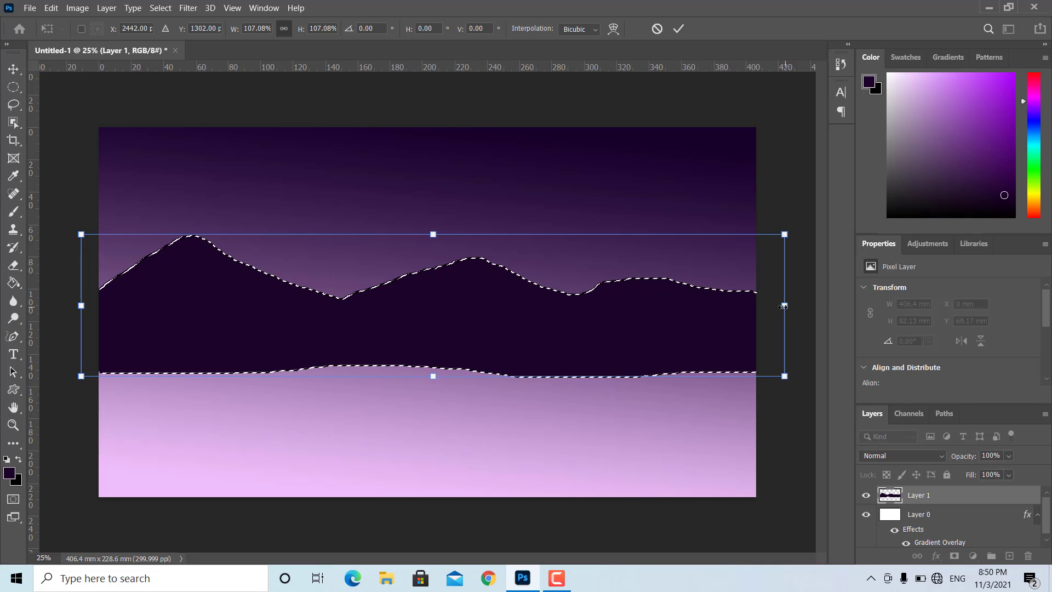
drag(431, 376, 433, 378)
right_click(510, 193)
key(Escape)
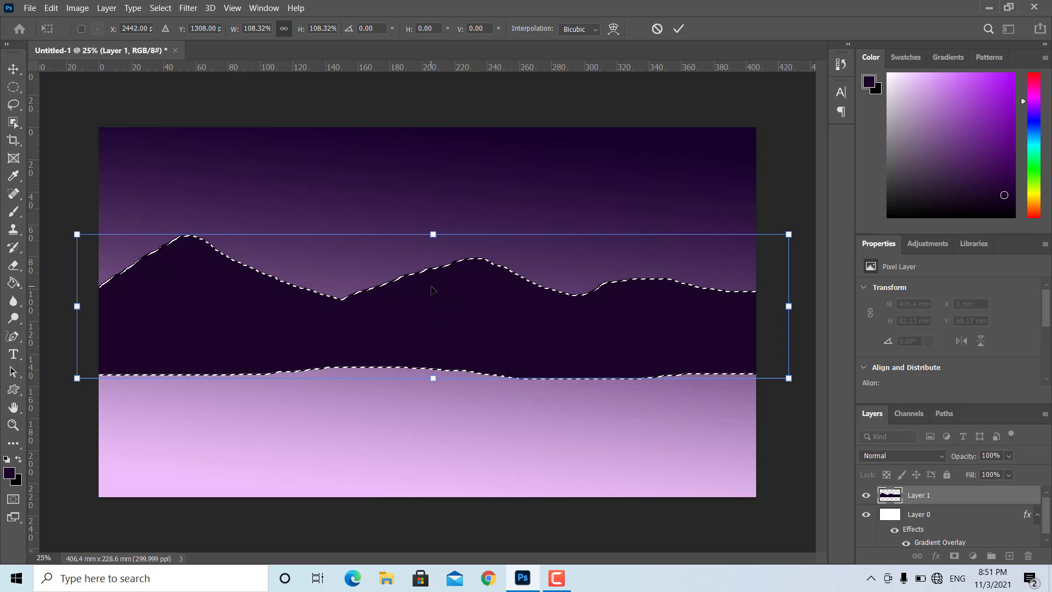
drag(436, 306, 441, 269)
click(678, 30)
click(527, 378)
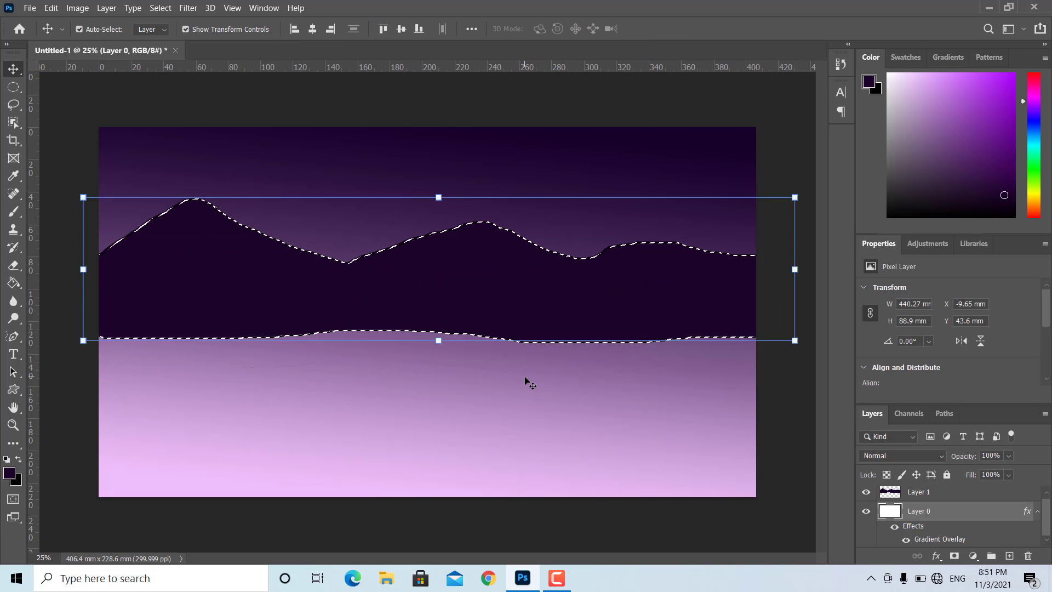
- Clear the selection around the mountains and select Layer 1
click(13, 86)
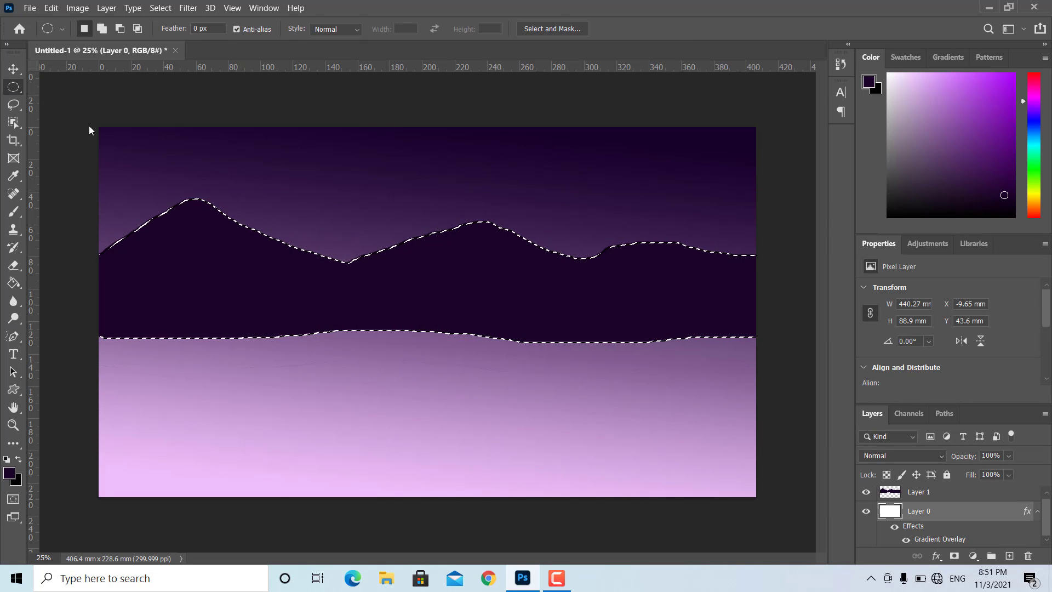
click(132, 236)
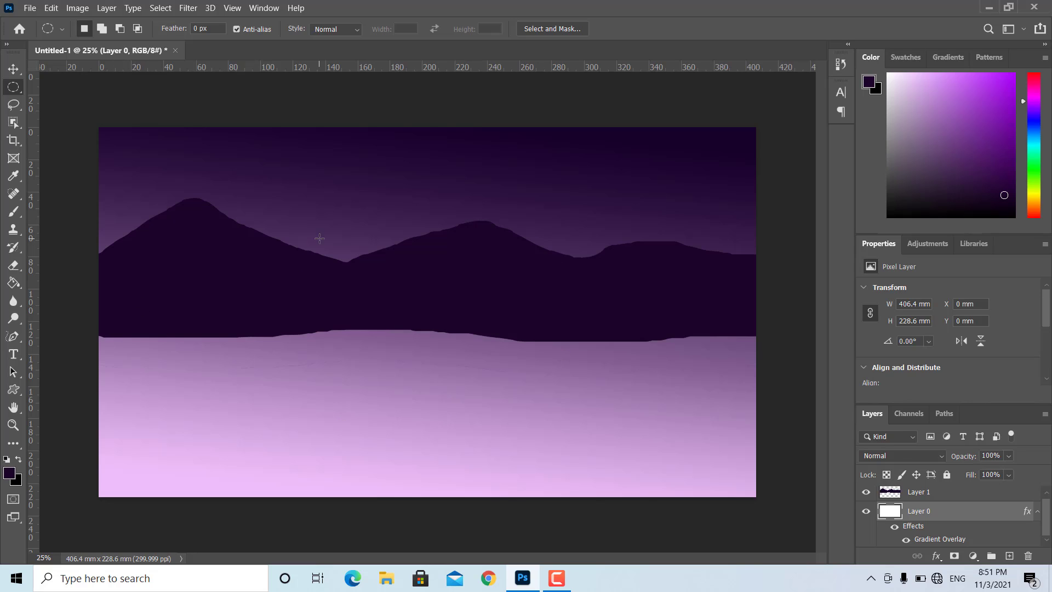
click(918, 491)
right_click(13, 389)
- Draw a 39.96 mm circle for the moon and move it to the upper right sky
click(60, 402)
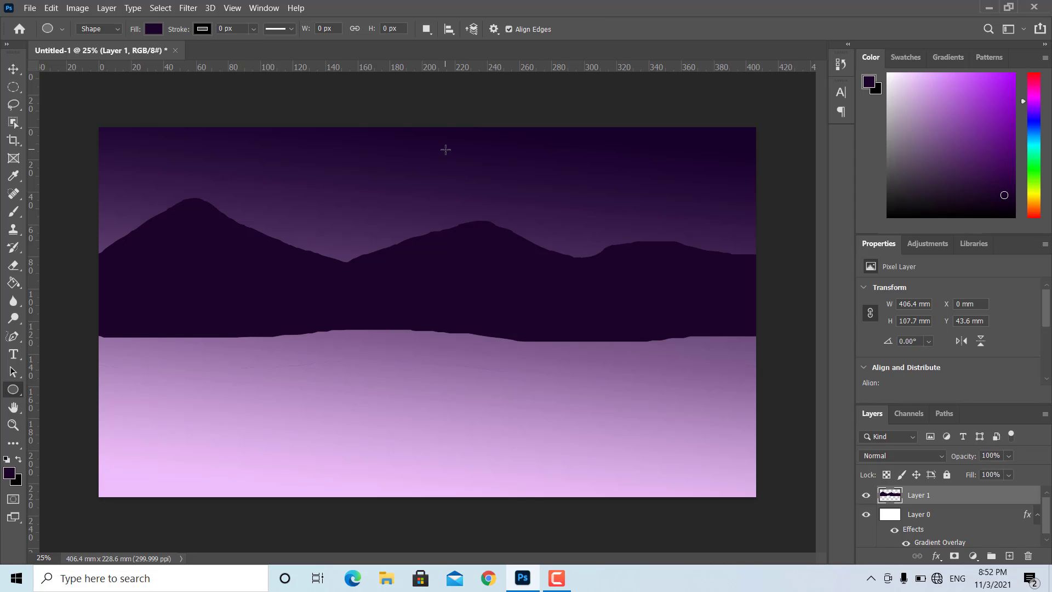
drag(494, 148, 559, 212)
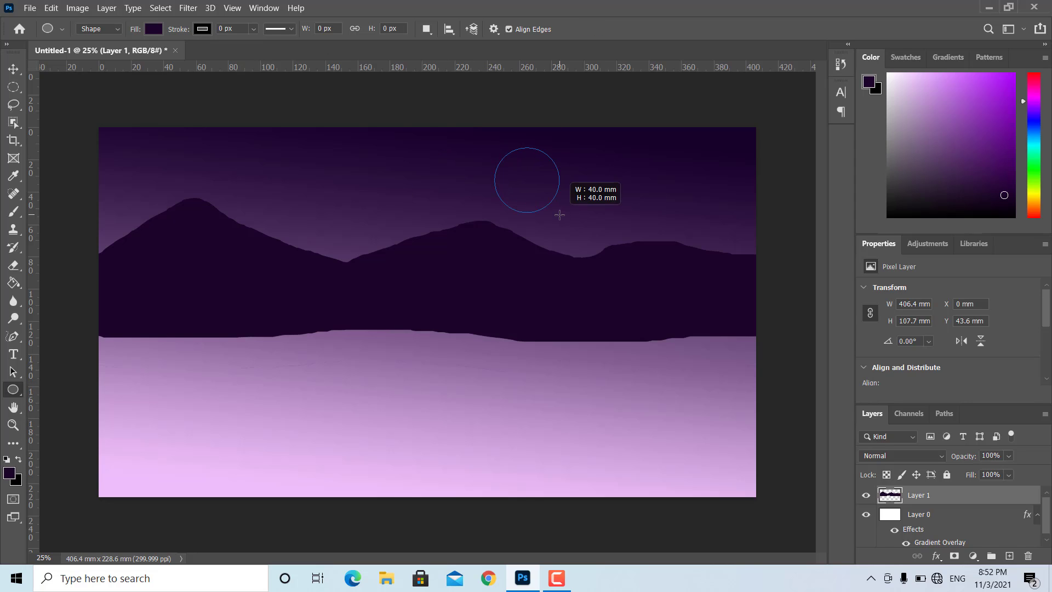
click(22, 70)
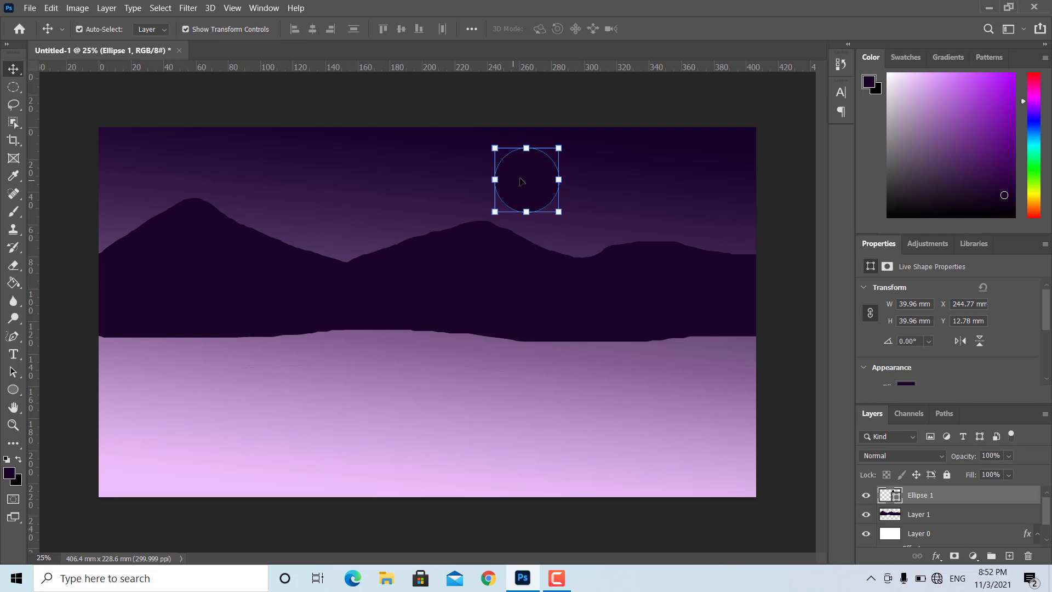
drag(520, 181, 556, 173)
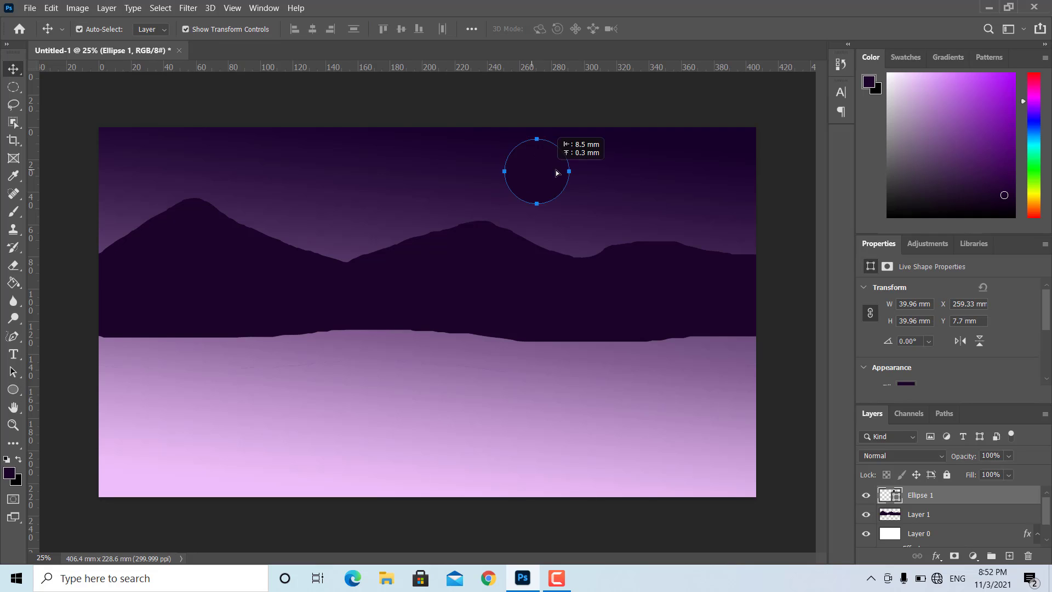
drag(556, 173, 599, 180)
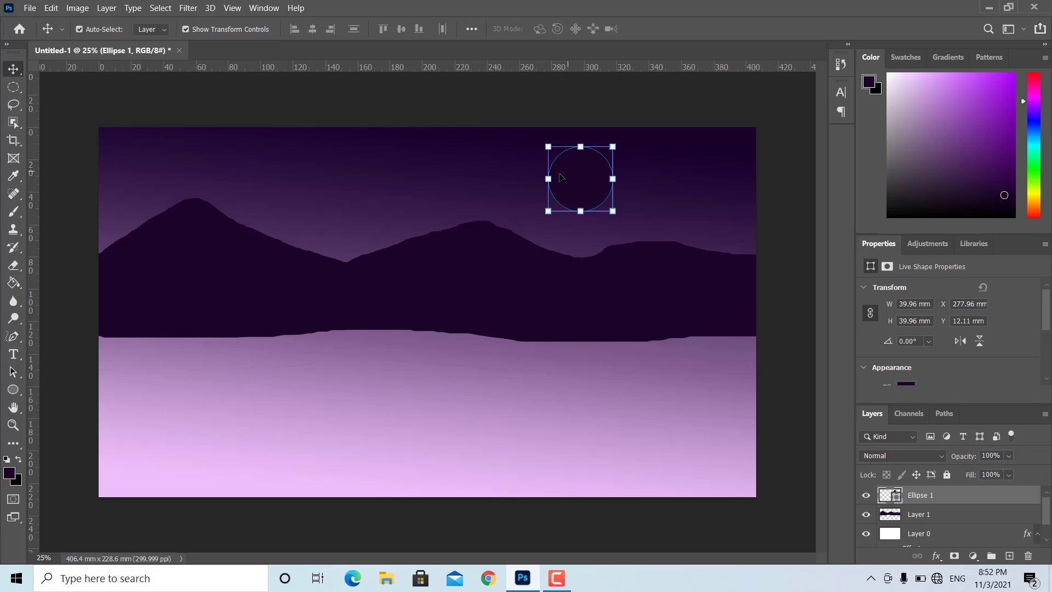
key(u)
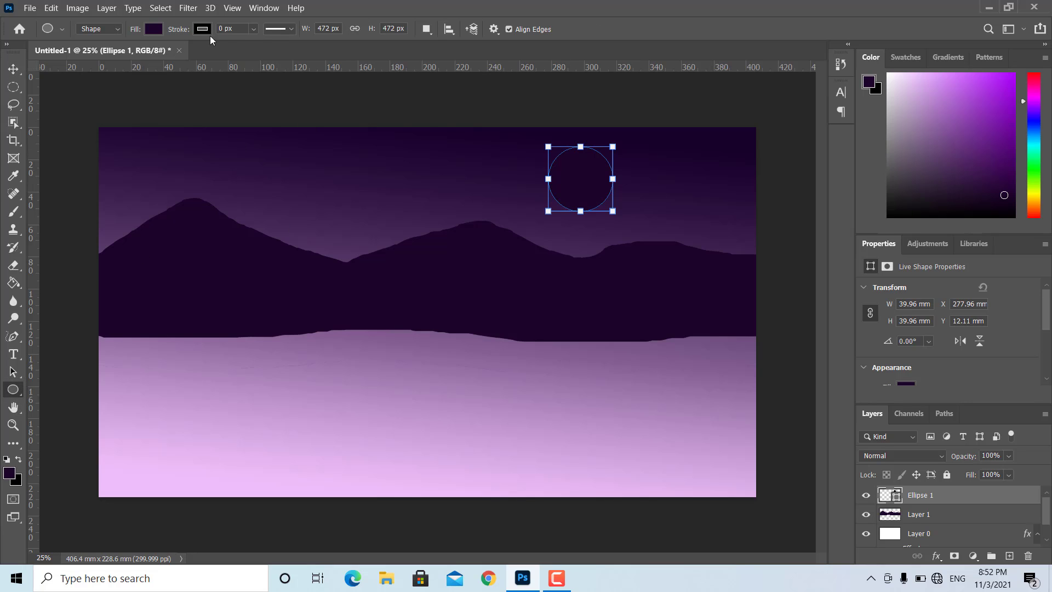
click(13, 70)
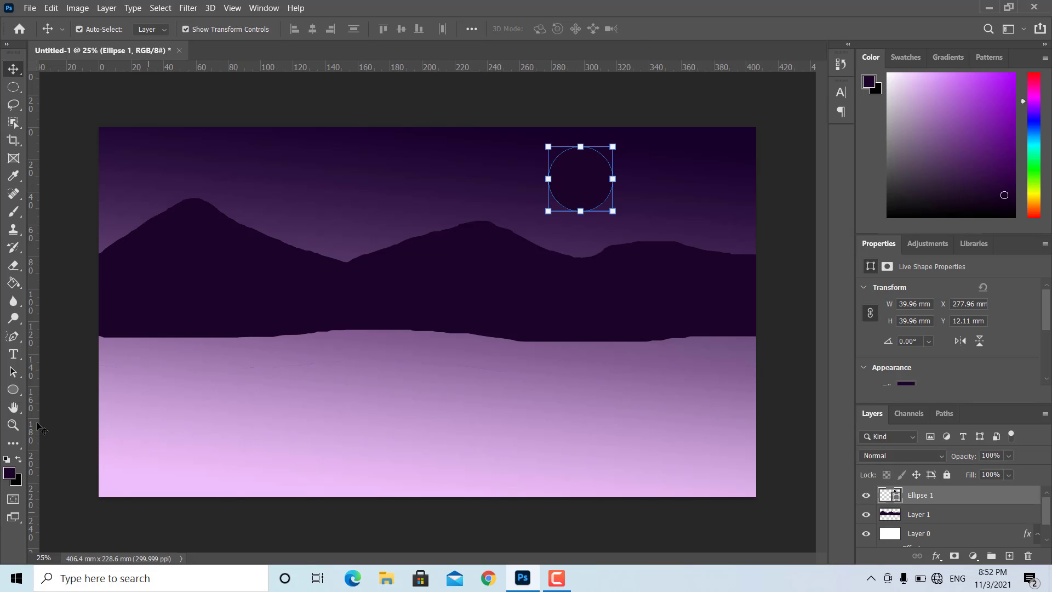
click(13, 390)
- Change the Ellipse 1 moon fill to a pale lilac, about #d49fe5
double_click(896, 497)
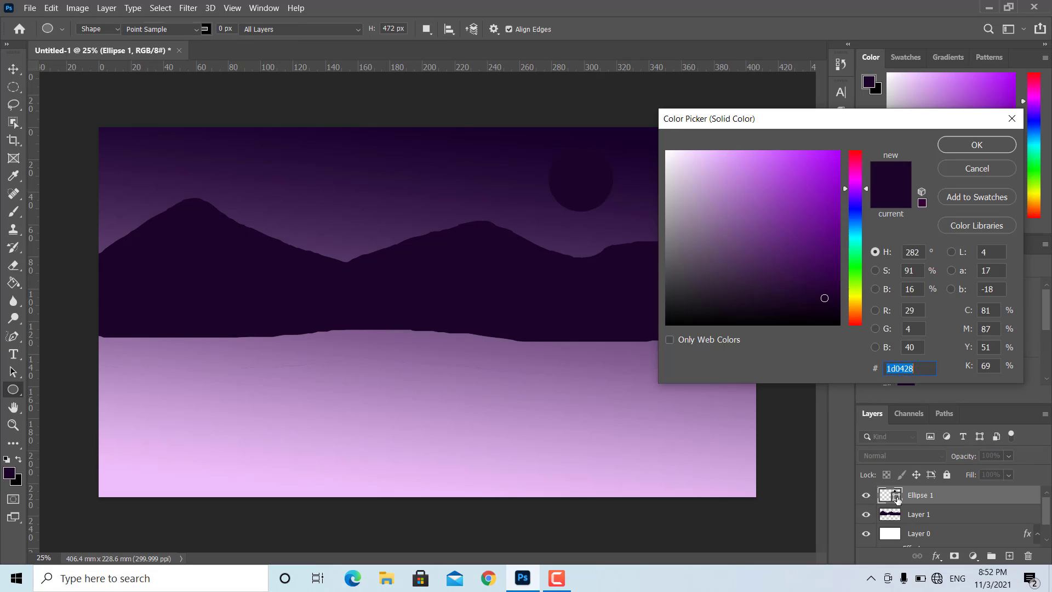
drag(824, 298, 647, 122)
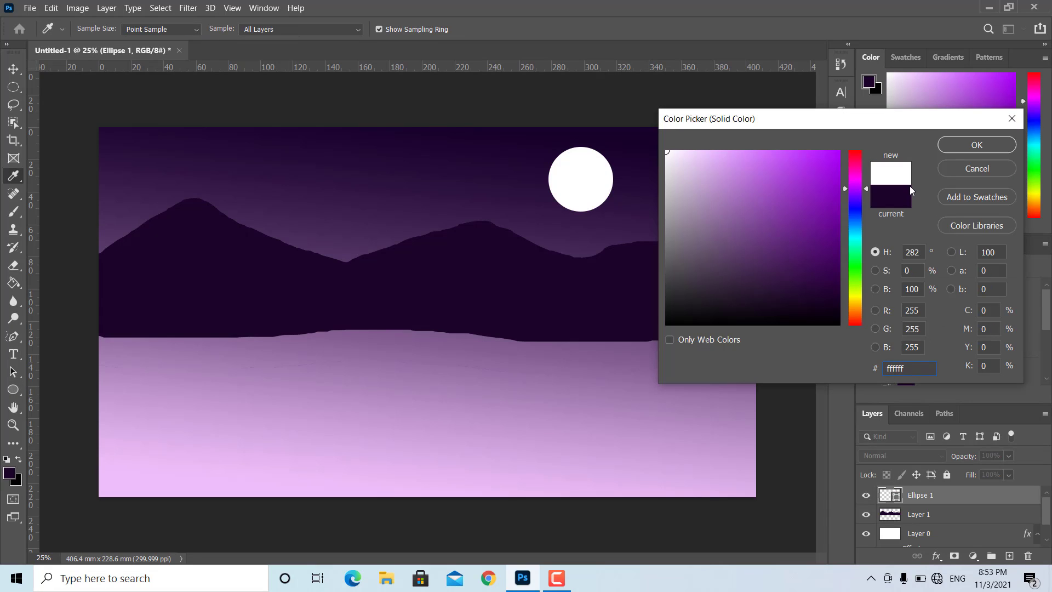
drag(708, 199, 788, 154)
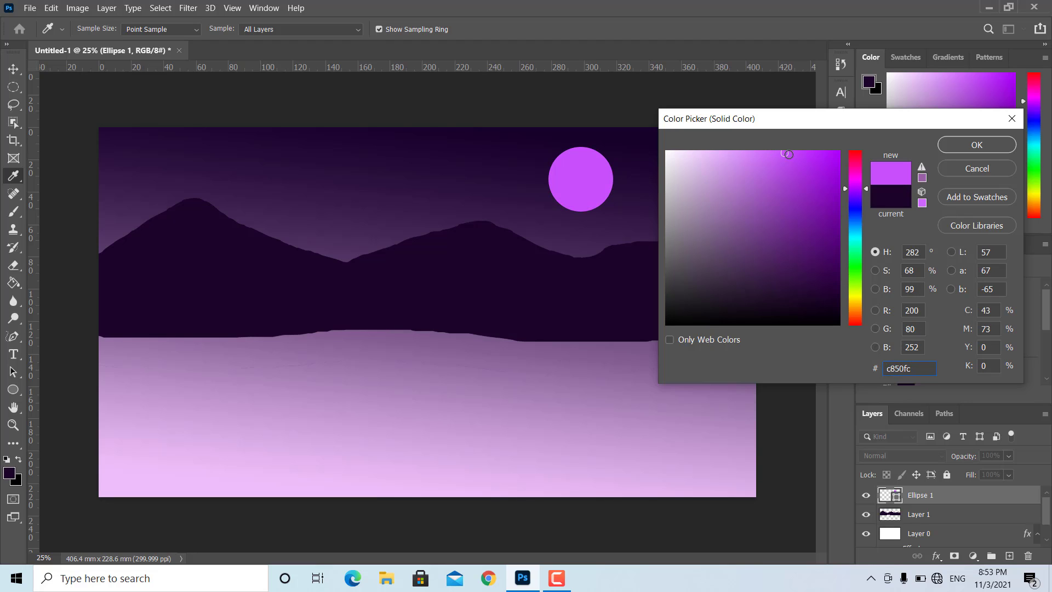
drag(852, 250, 855, 297)
drag(712, 157, 740, 236)
click(852, 187)
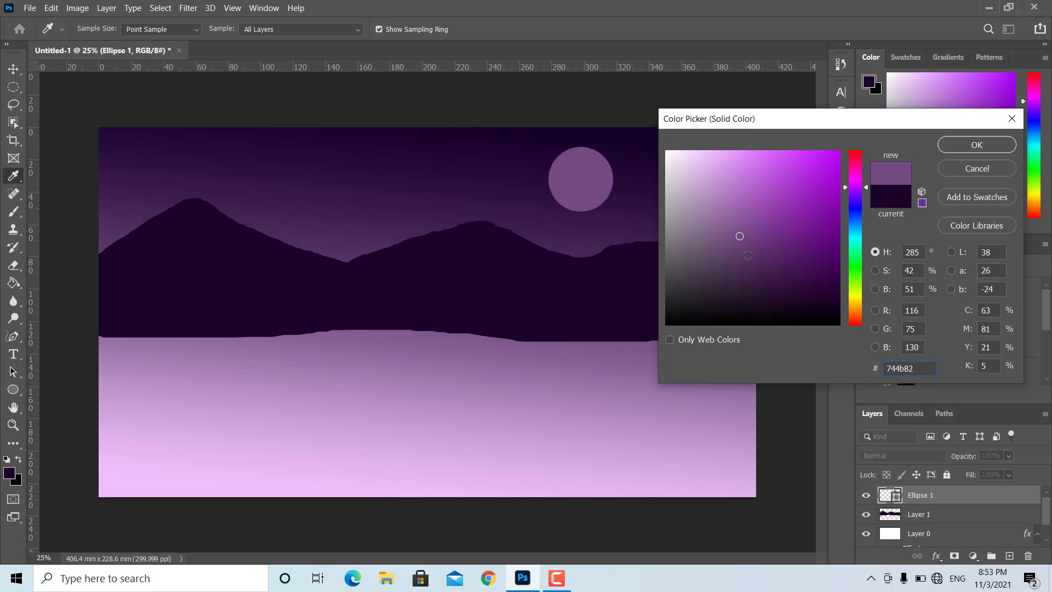
click(735, 179)
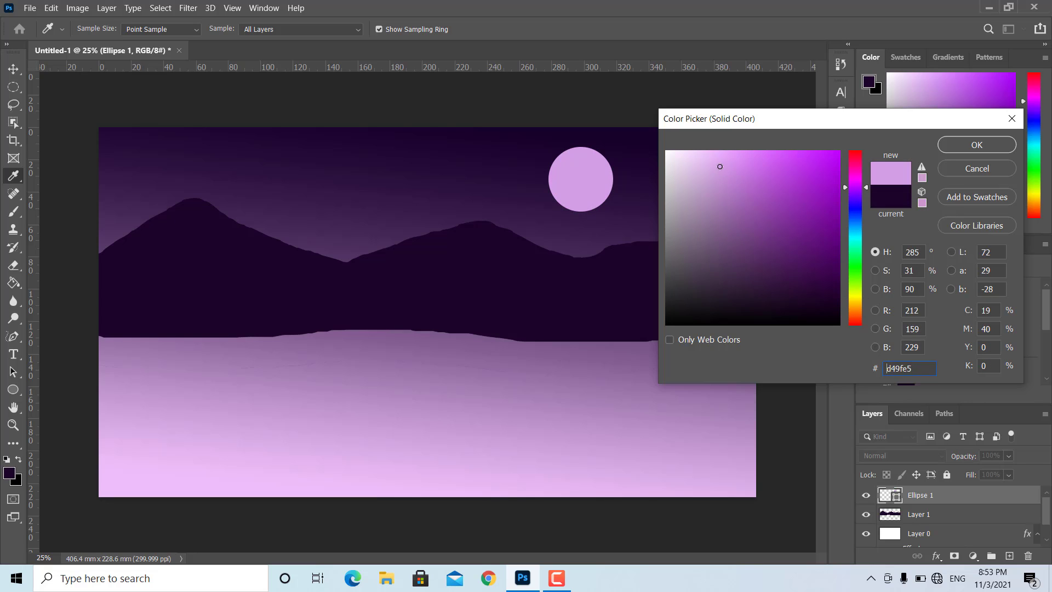
drag(725, 174, 718, 159)
click(957, 147)
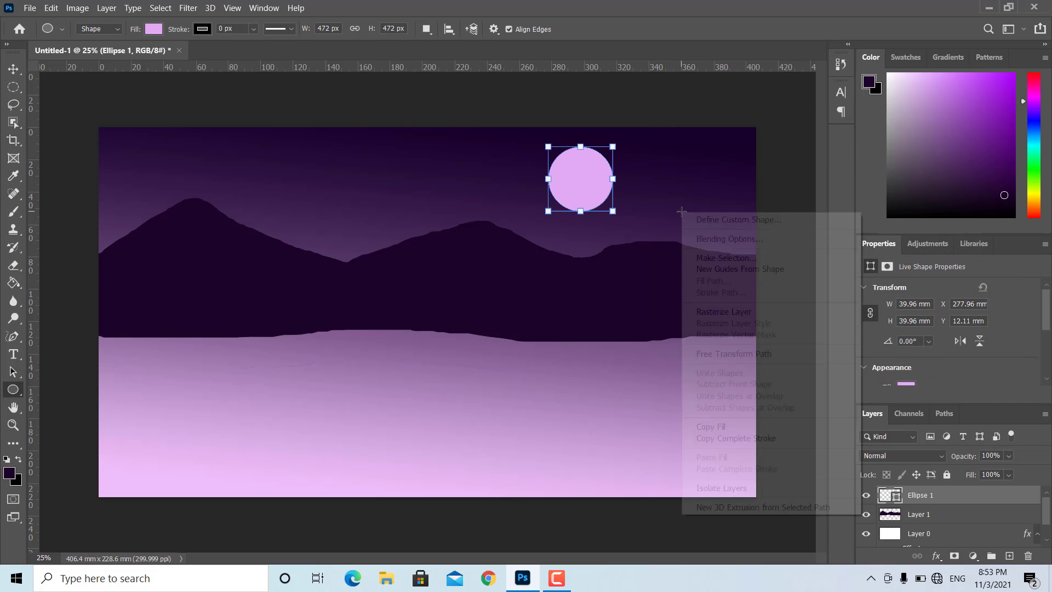
click(633, 203)
- Dismiss the stray ellipse settings and add a new empty Layer 2 above the moon
click(604, 142)
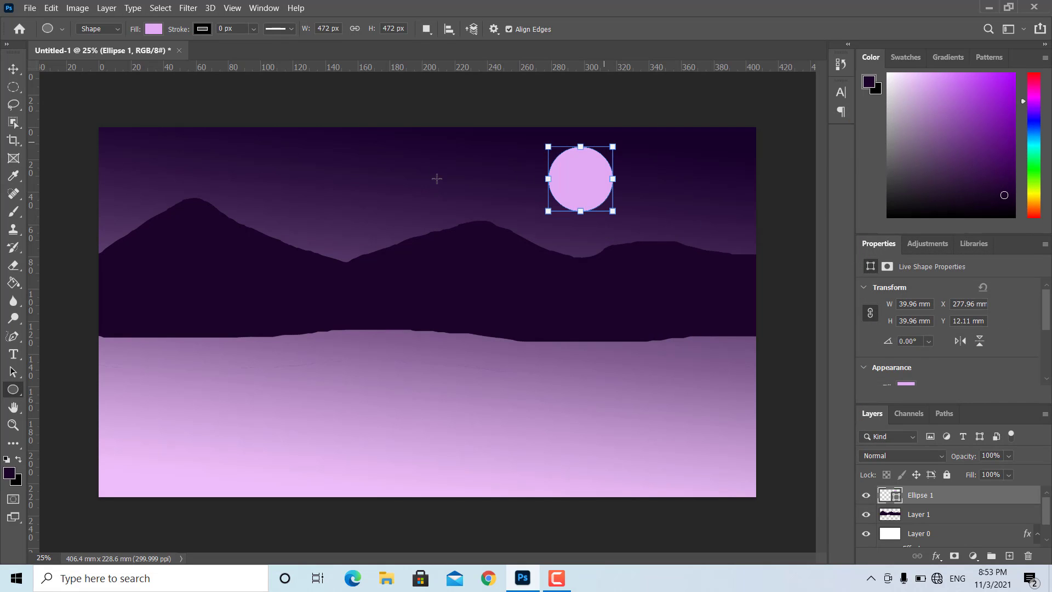
click(16, 73)
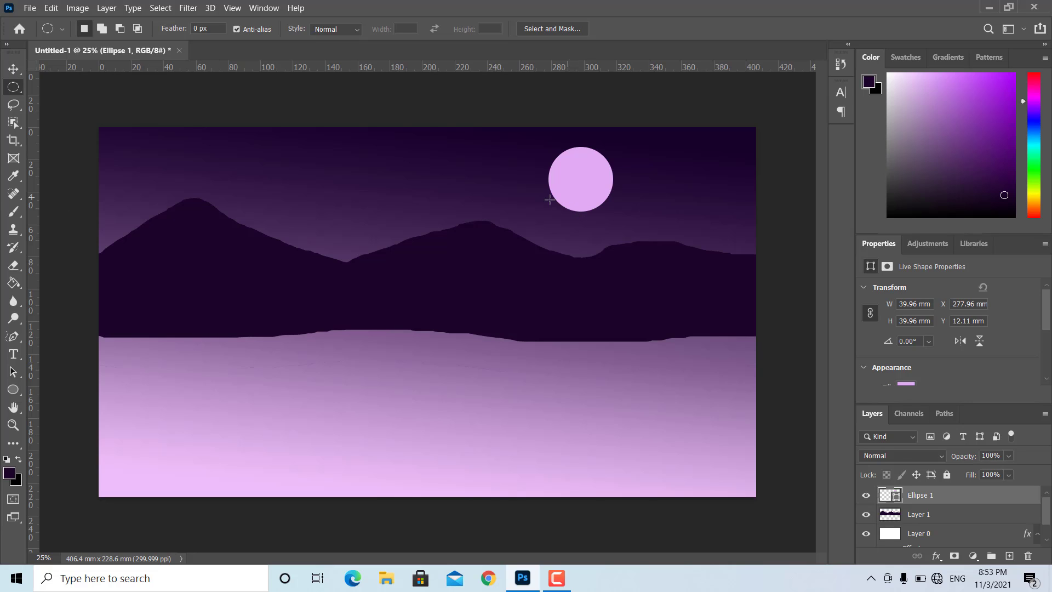
click(1009, 556)
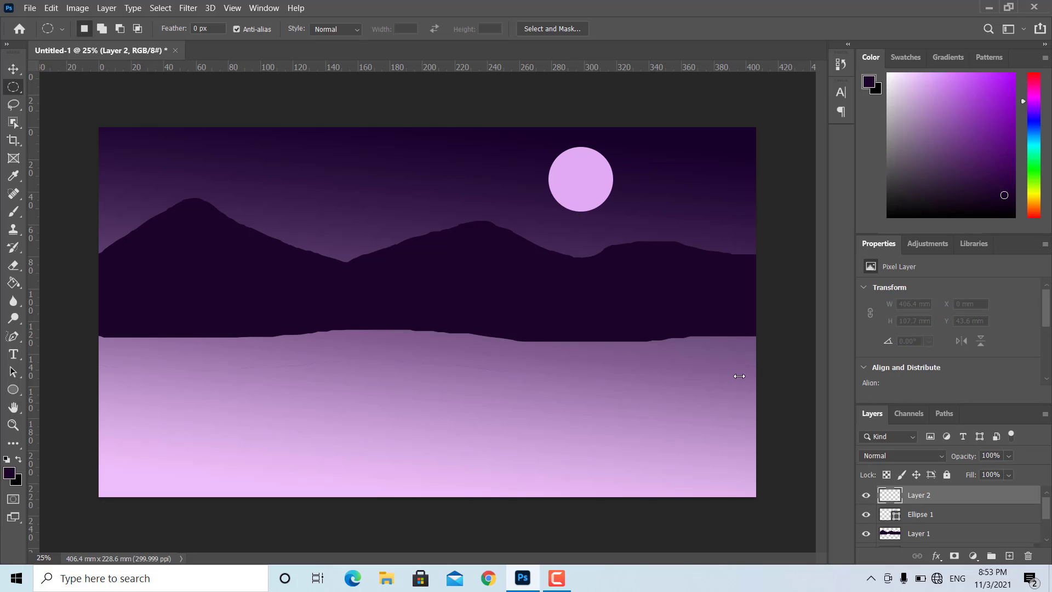
- Set up a round Brush with 0% hardness and a size around 401 px
click(13, 211)
click(85, 30)
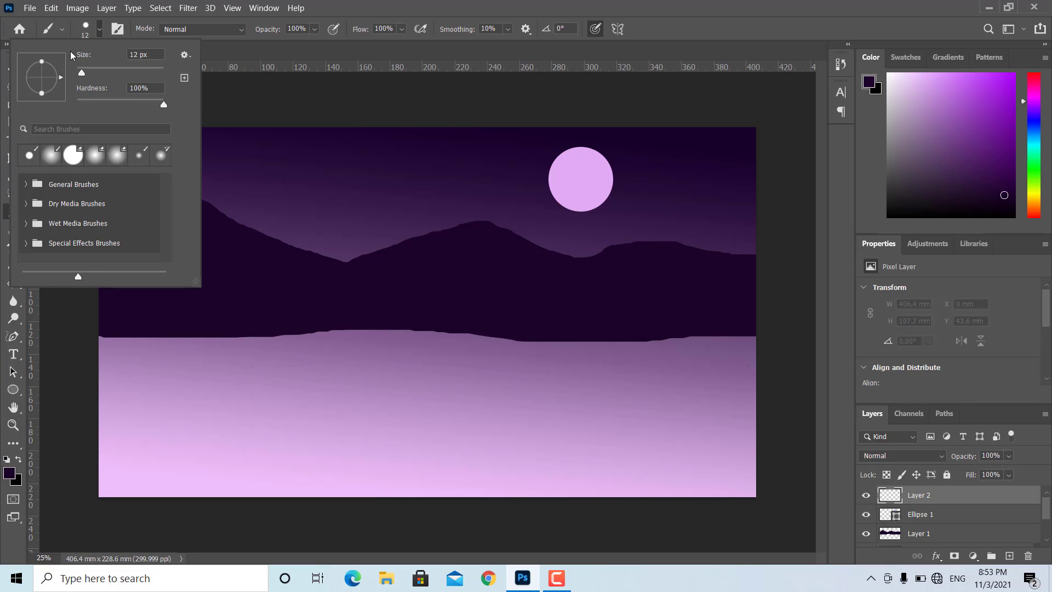
click(102, 161)
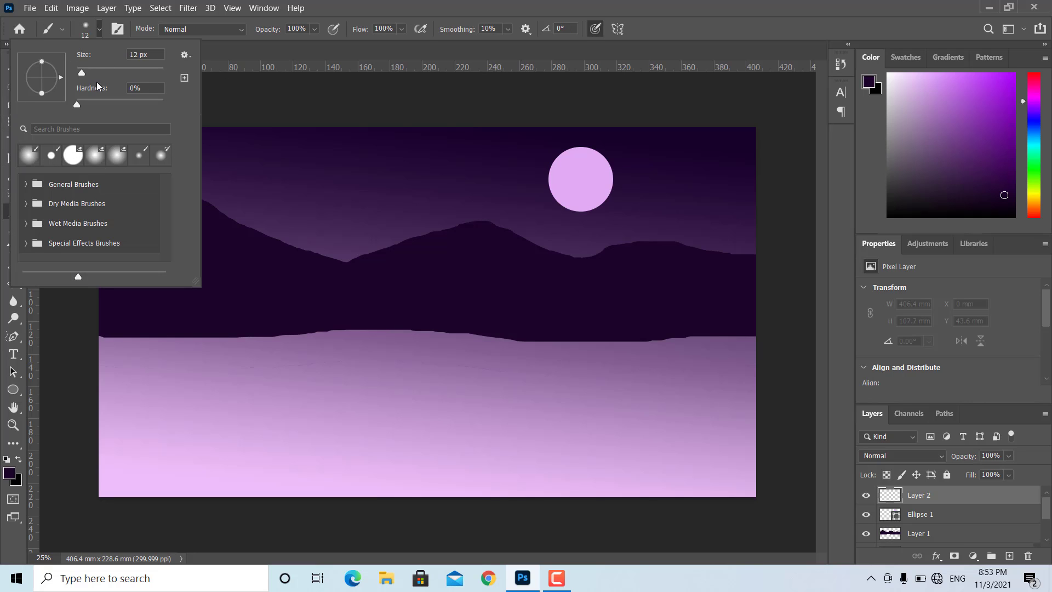
drag(81, 72, 83, 72)
click(548, 145)
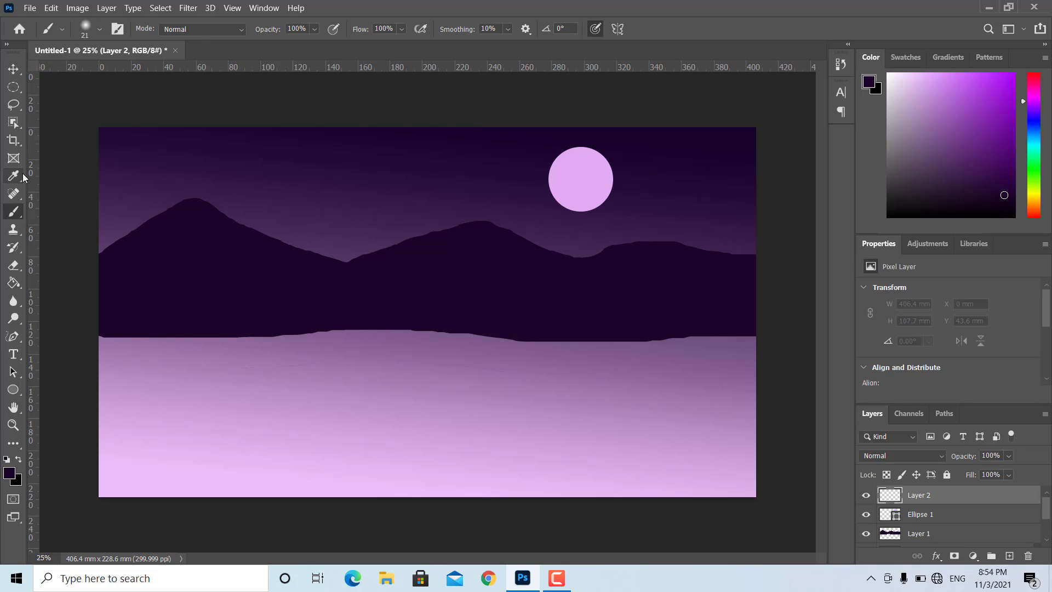
click(85, 30)
drag(83, 72, 151, 76)
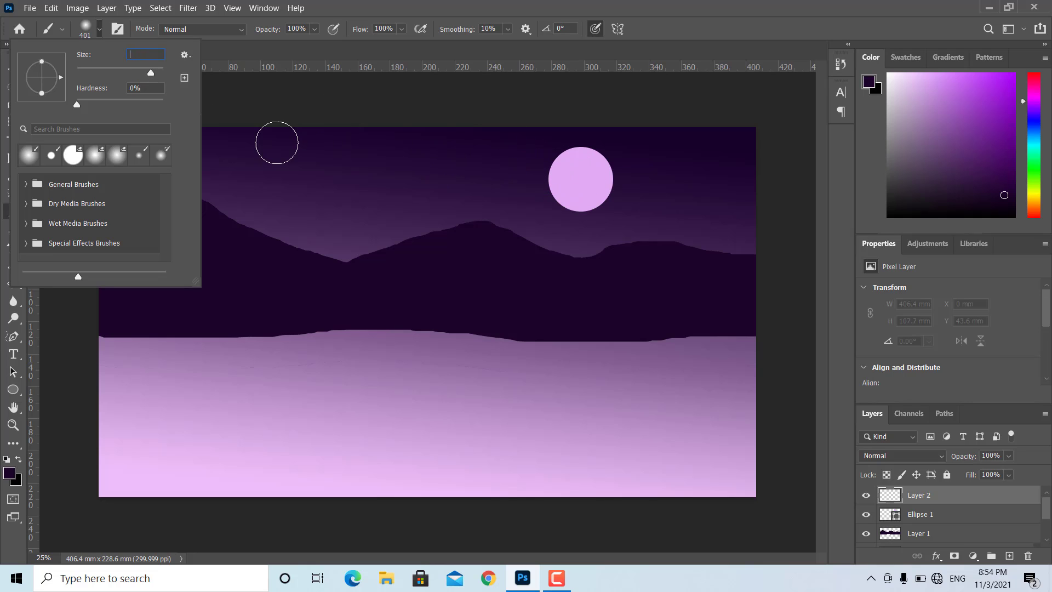
- Dismiss the invalid brush size error and undo the accidental layer deletions
click(231, 104)
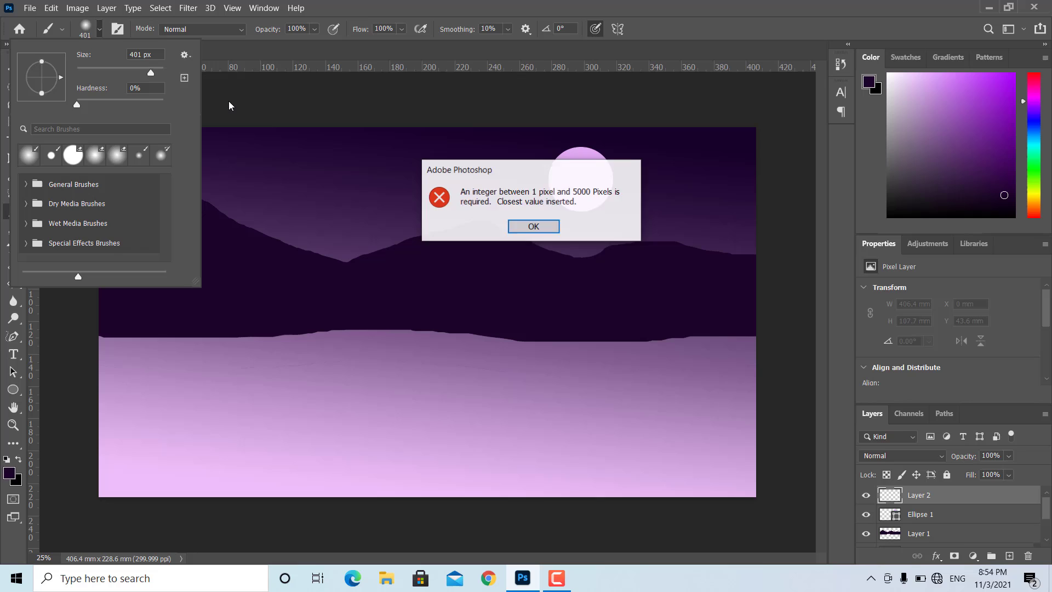
click(547, 229)
key(Delete)
key(Delete)
key(Delete)
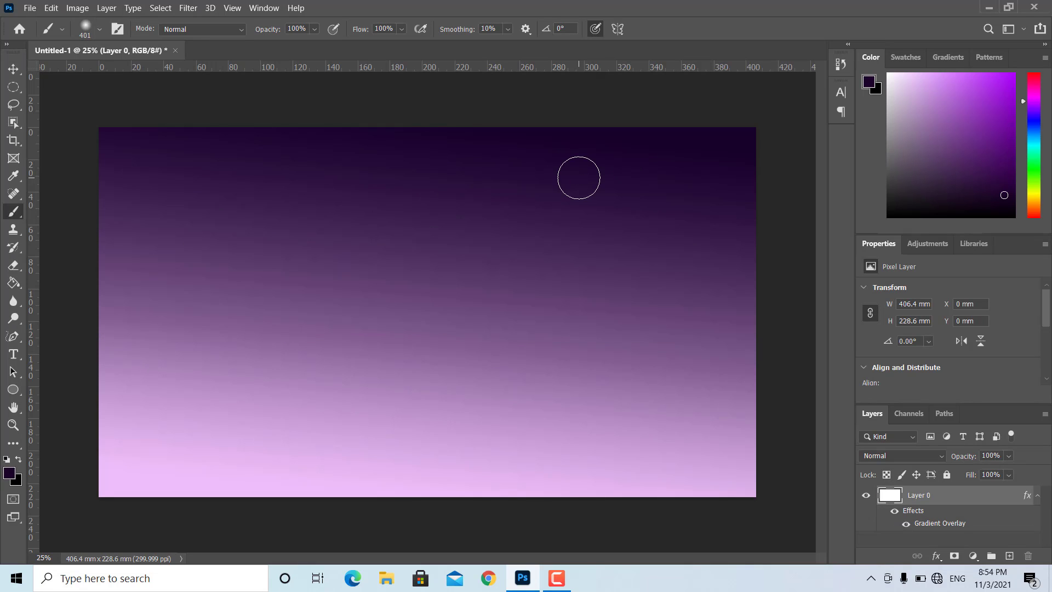
key(ctrl+z)
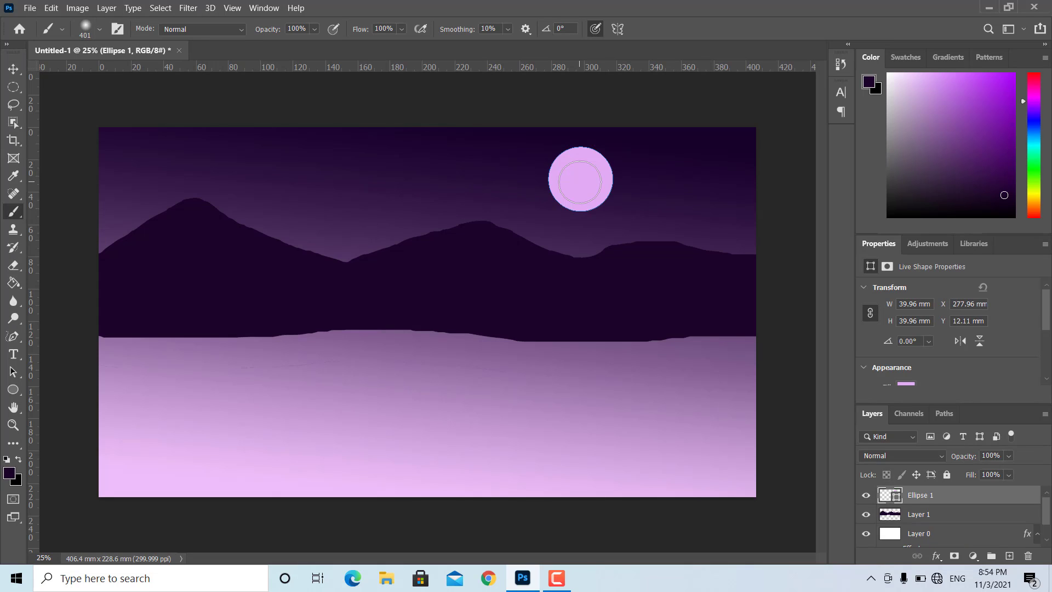
key(ctrl+z)
- Enlarge the brush to 800 px and move Layer 2 beneath Ellipse 1
key(ctrl+z)
key(bracketright)
key(bracketright)
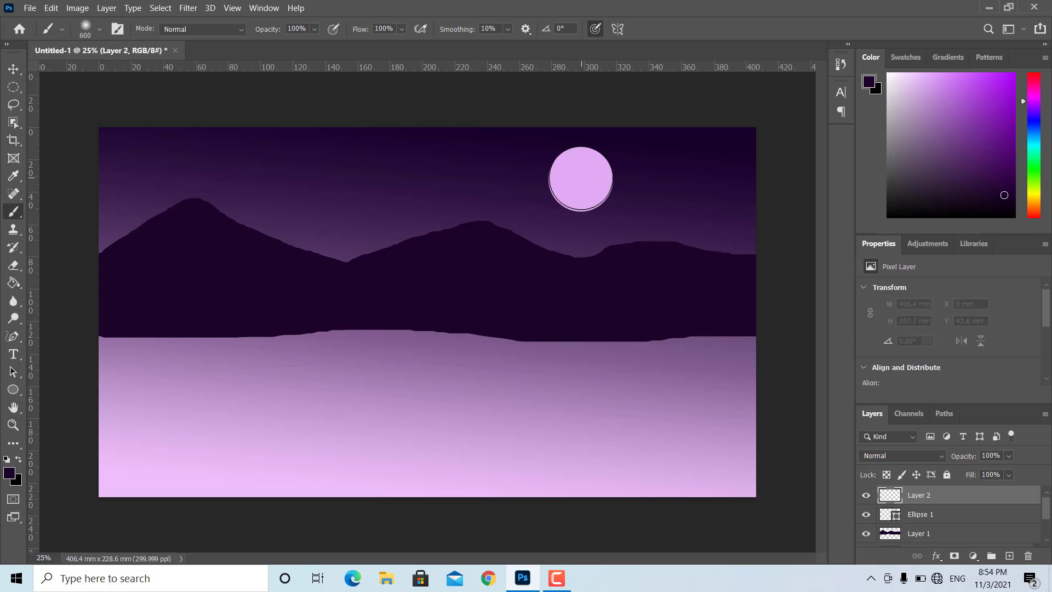
key(bracketright)
key(bracketright)
click(582, 180)
key(ctrl+z)
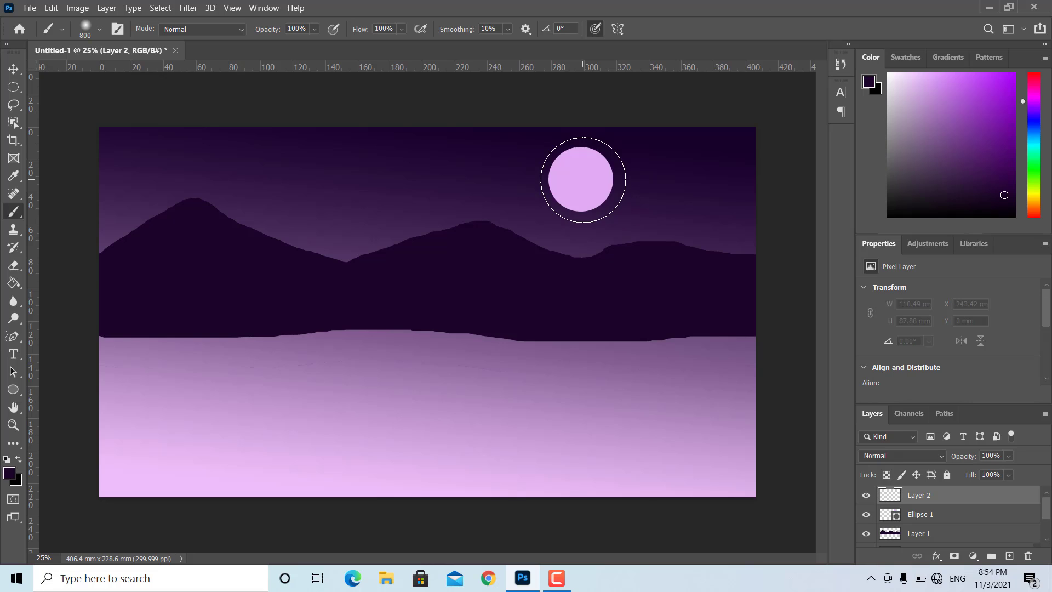
key(bracketleft)
drag(884, 493, 887, 521)
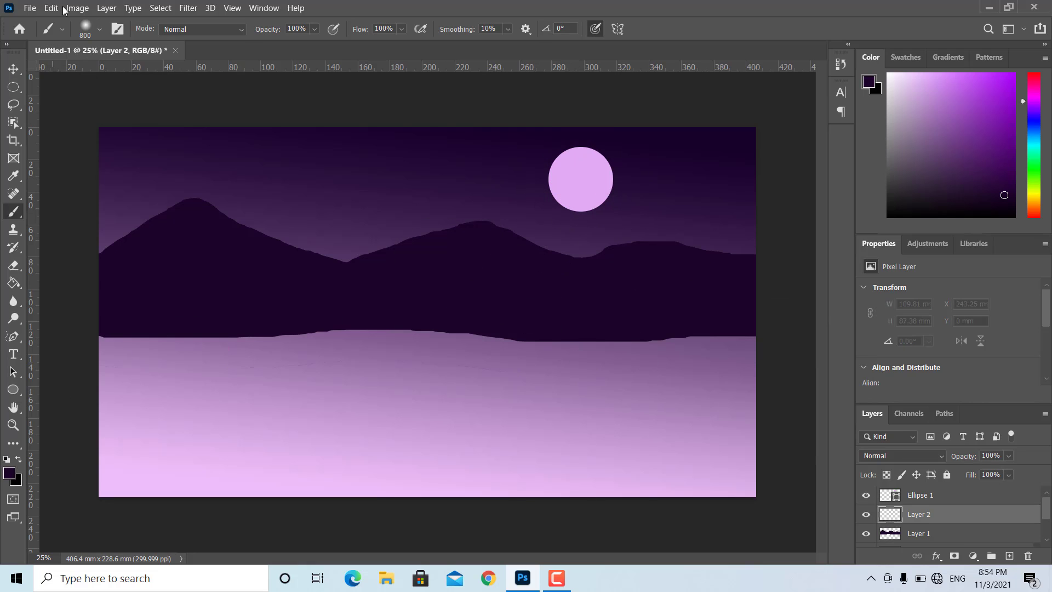
- Paint a soft white (#ffffff) glow around the moon on Layer 2 with a larger brush
click(51, 28)
click(85, 28)
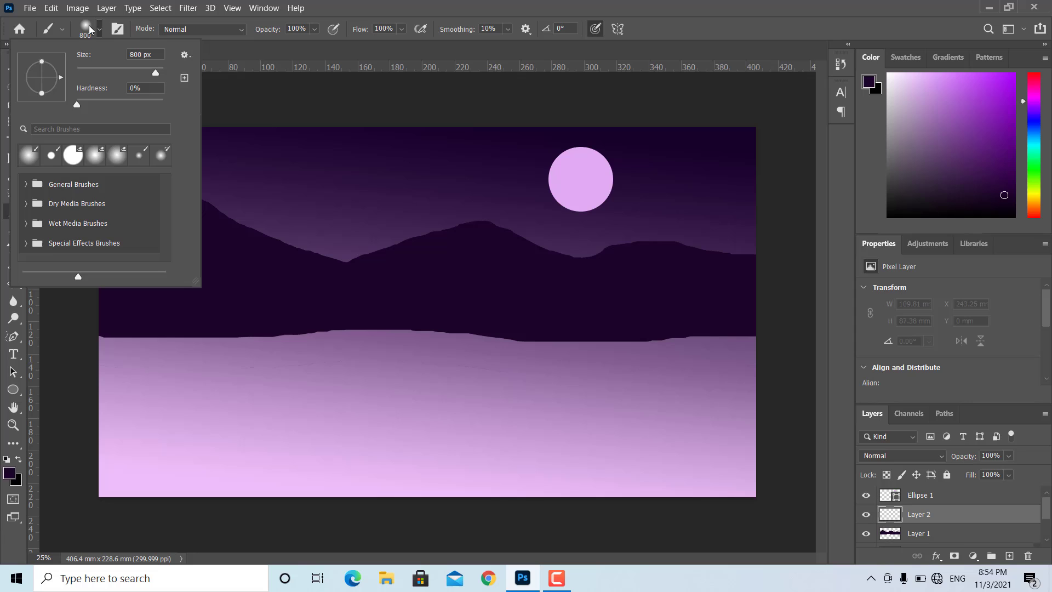
click(9, 472)
text(ffffff)
key(Return)
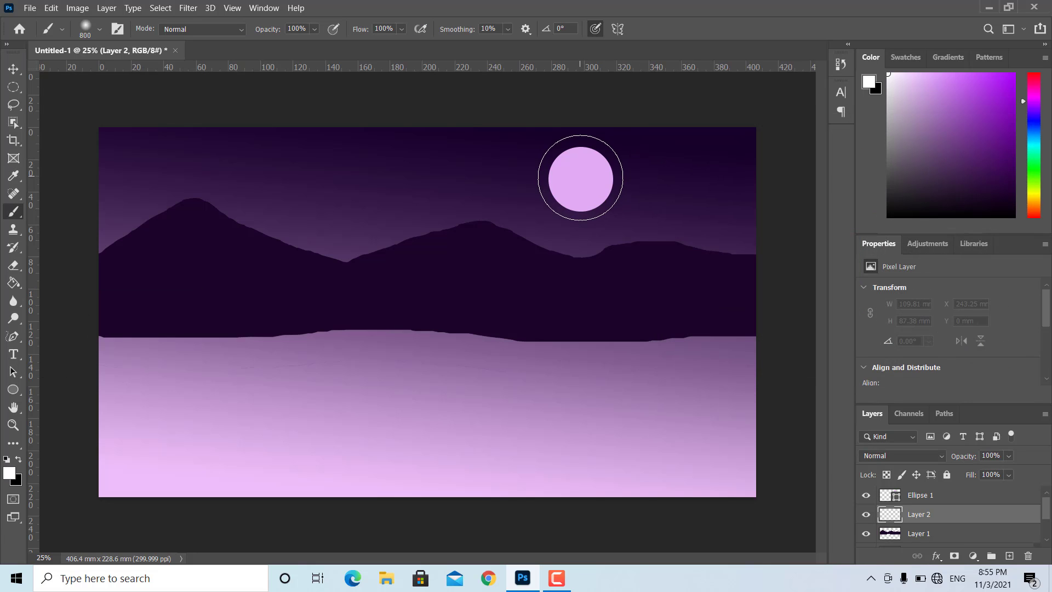
click(580, 179)
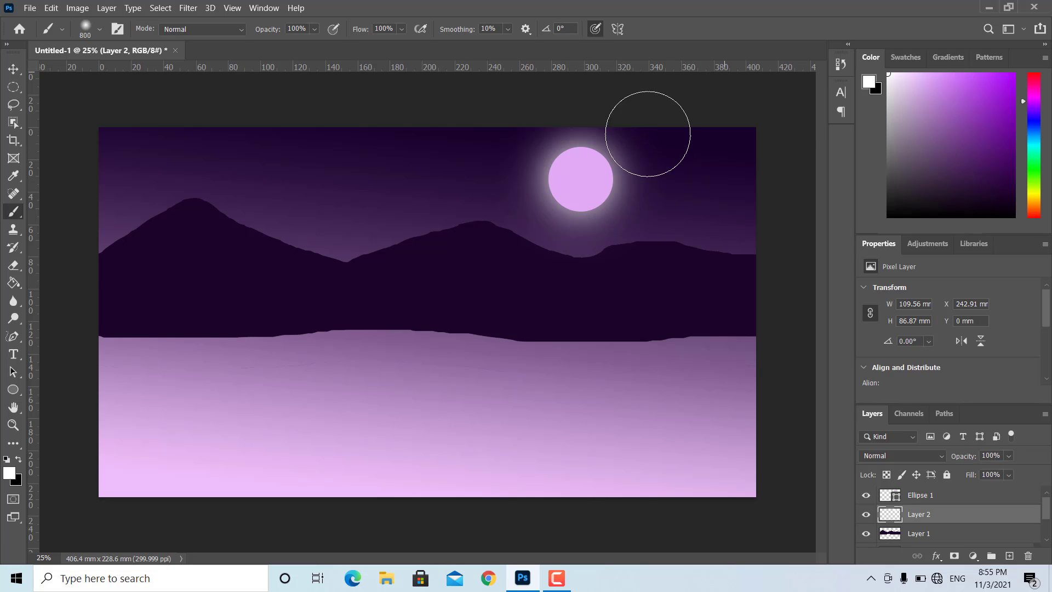
key(bracketright)
key(bracketright)
key(bracketright)
click(582, 181)
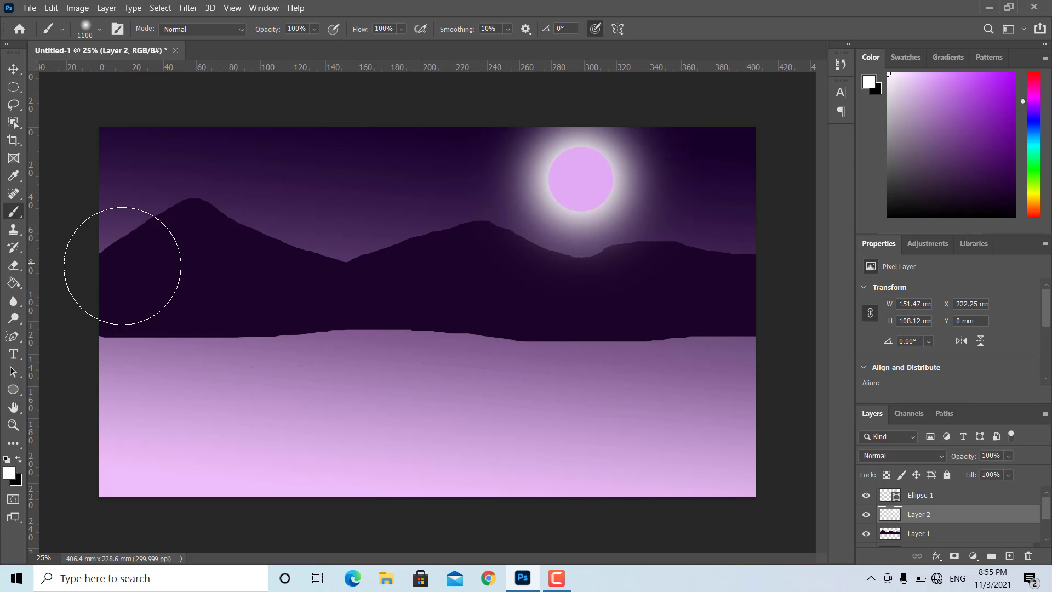
- Undo the white glow and pick lilac #bd88d4 as the foreground colour
key(ctrl+z)
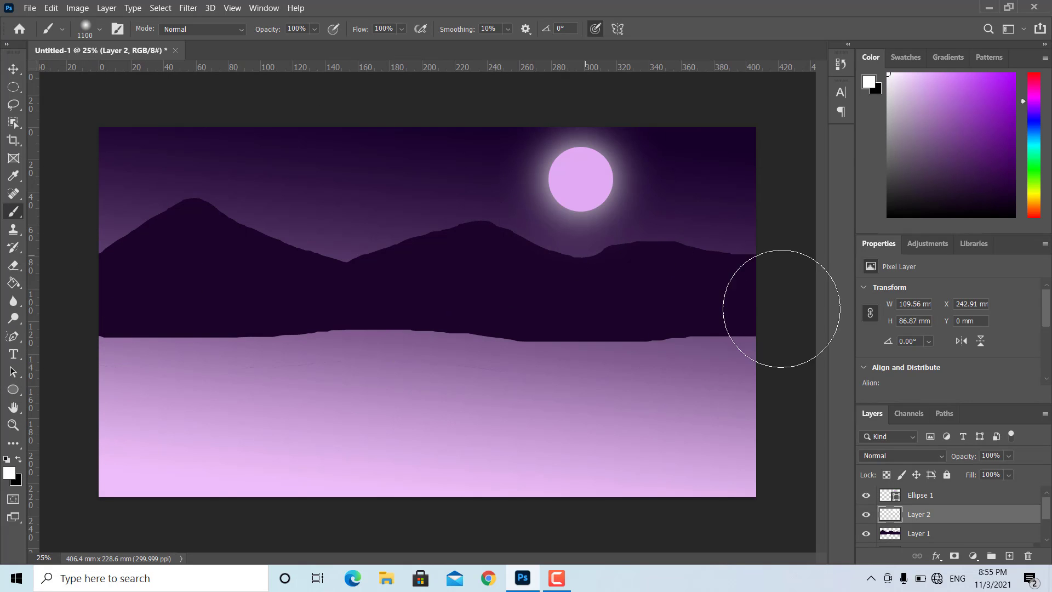
click(10, 473)
drag(709, 178, 728, 180)
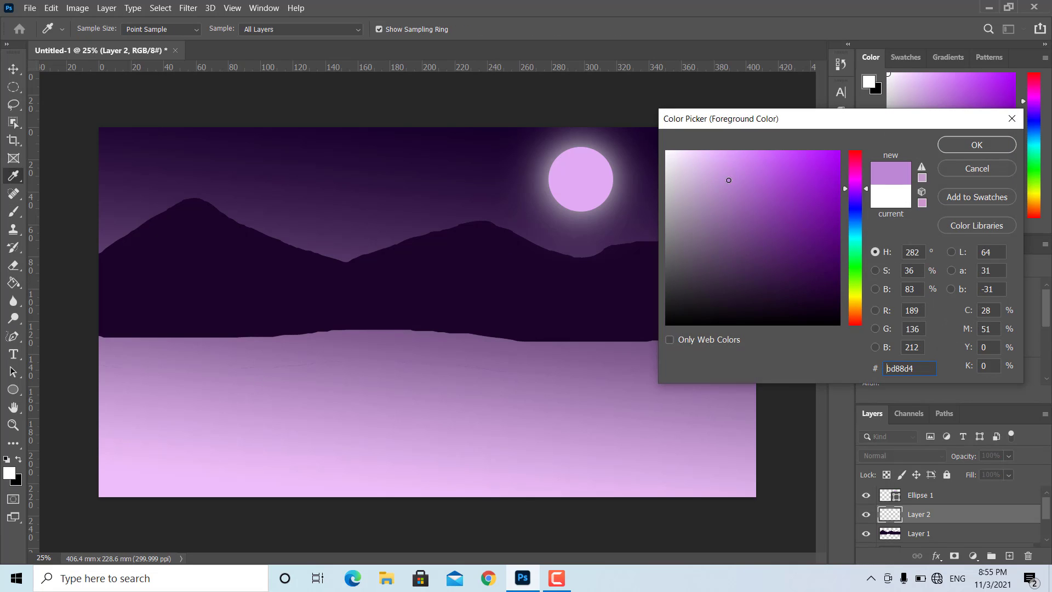
- Sample the moon's pink colour and paint a soft lilac glow around the moon on Layer 2
click(581, 179)
click(965, 148)
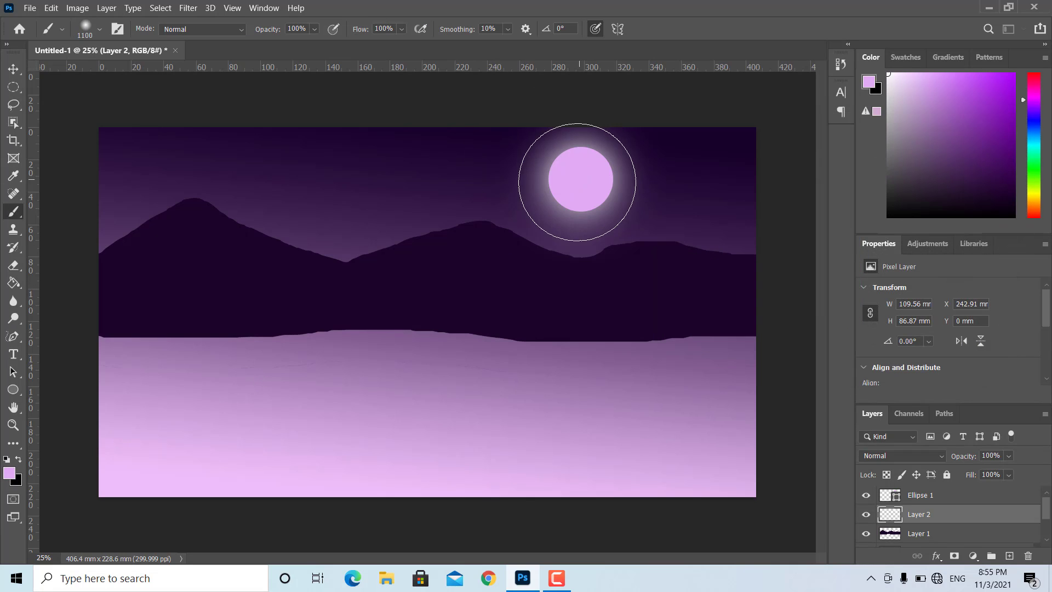
click(581, 177)
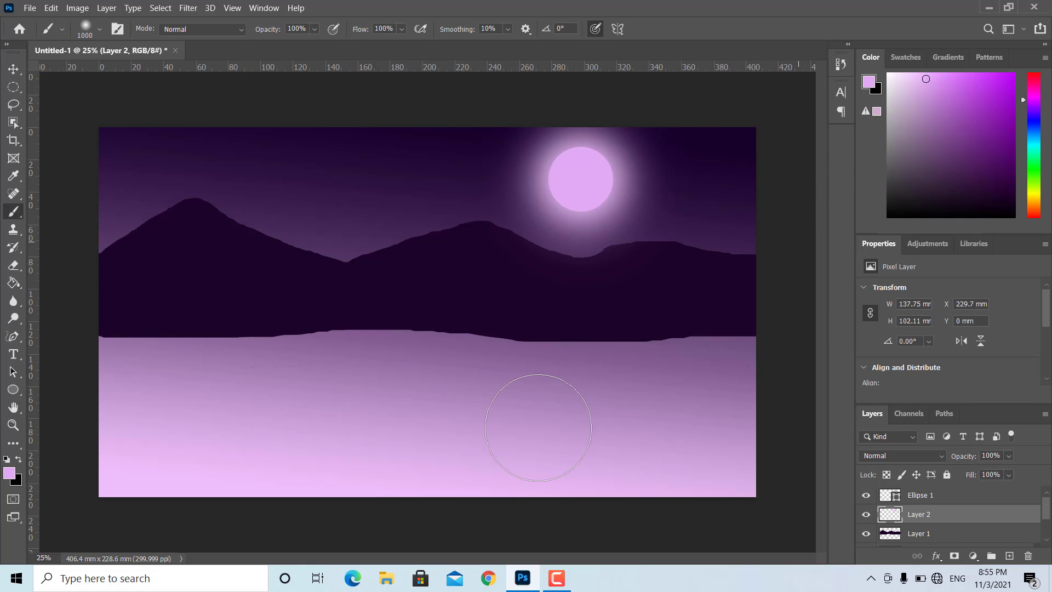
click(923, 495)
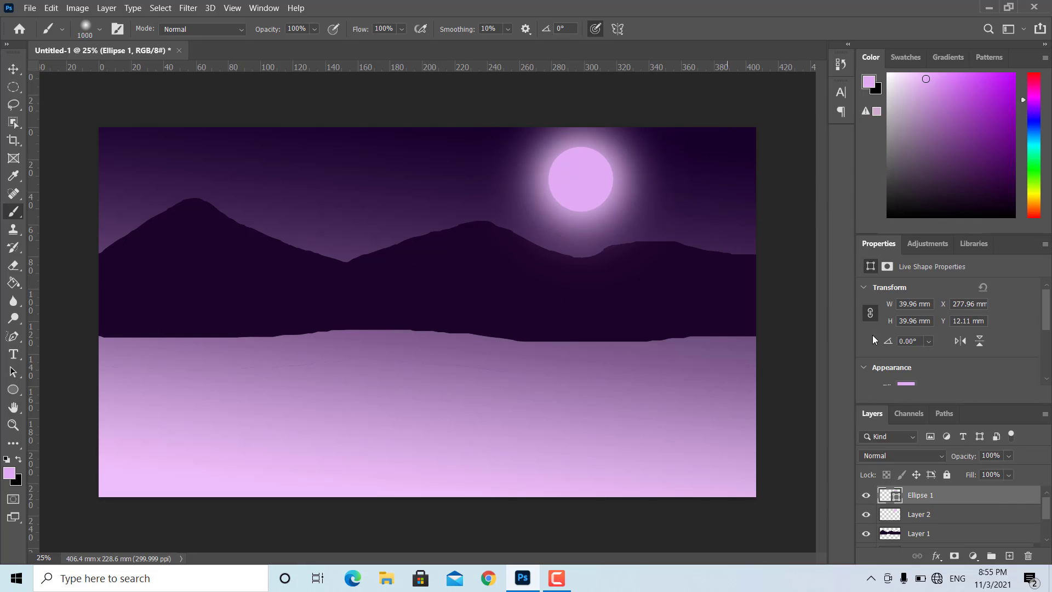
key(v)
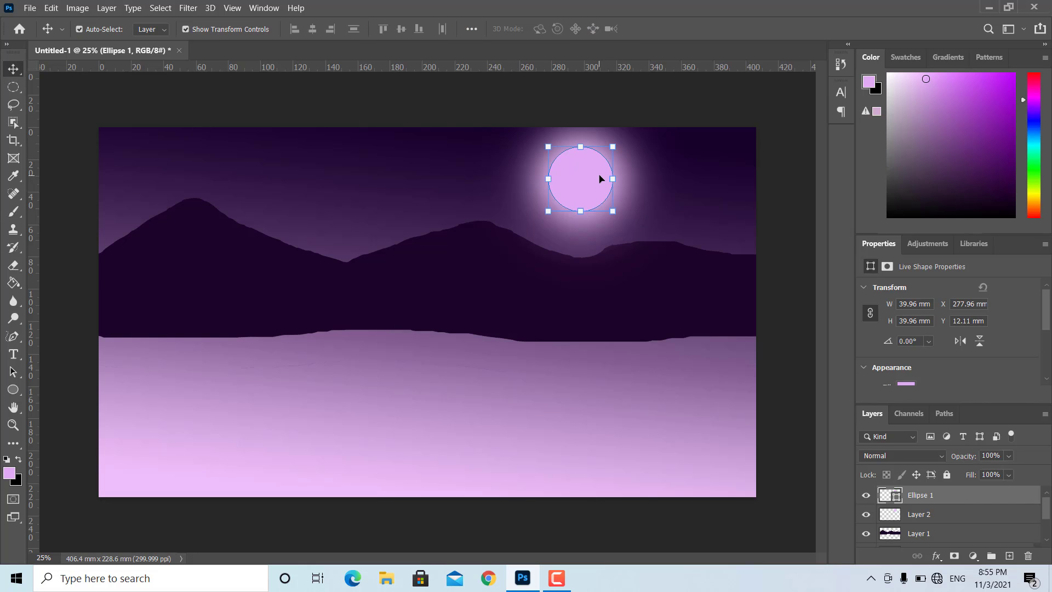
- Recolour the Ellipse 1 moon fill to a paler, lighter pink
double_click(896, 497)
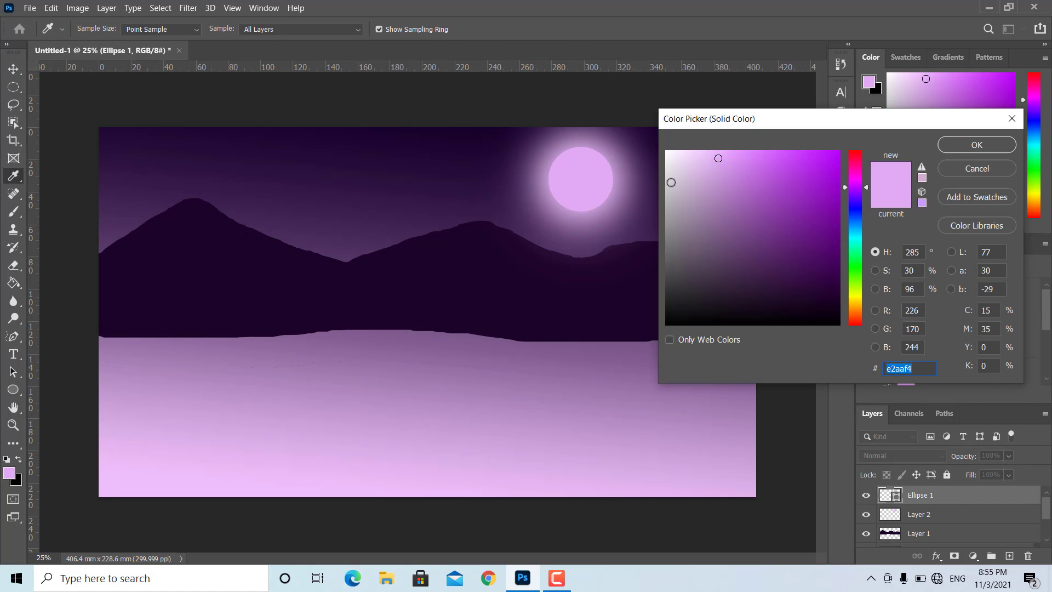
mouse_move(671, 178)
mouse_down()
mouse_move(696, 168)
mouse_move(699, 154)
mouse_up()
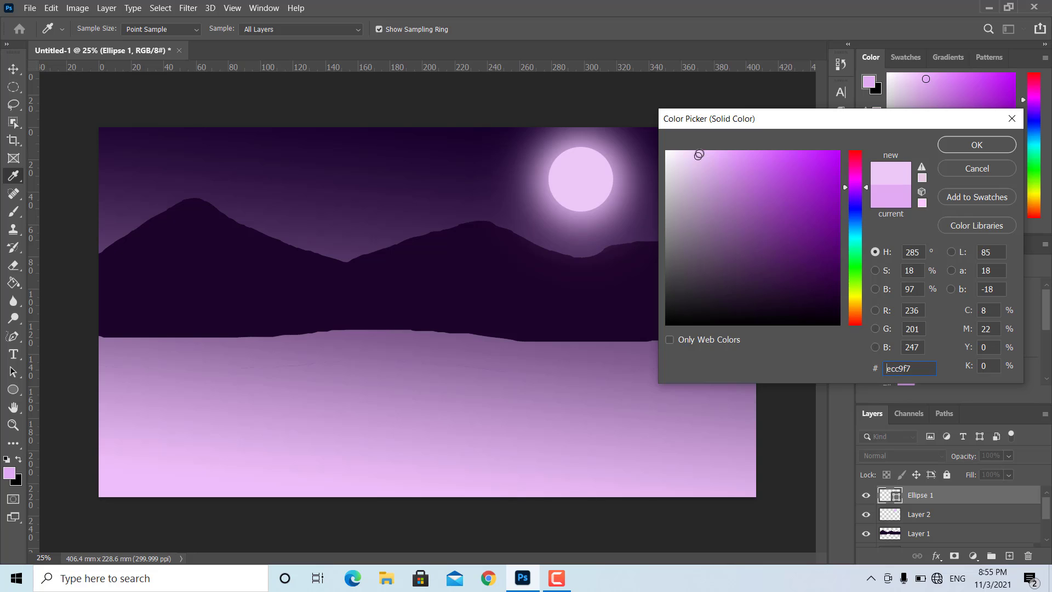
click(952, 151)
- Select the moon glow layer, Layer 2, in the Layers panel
click(606, 331)
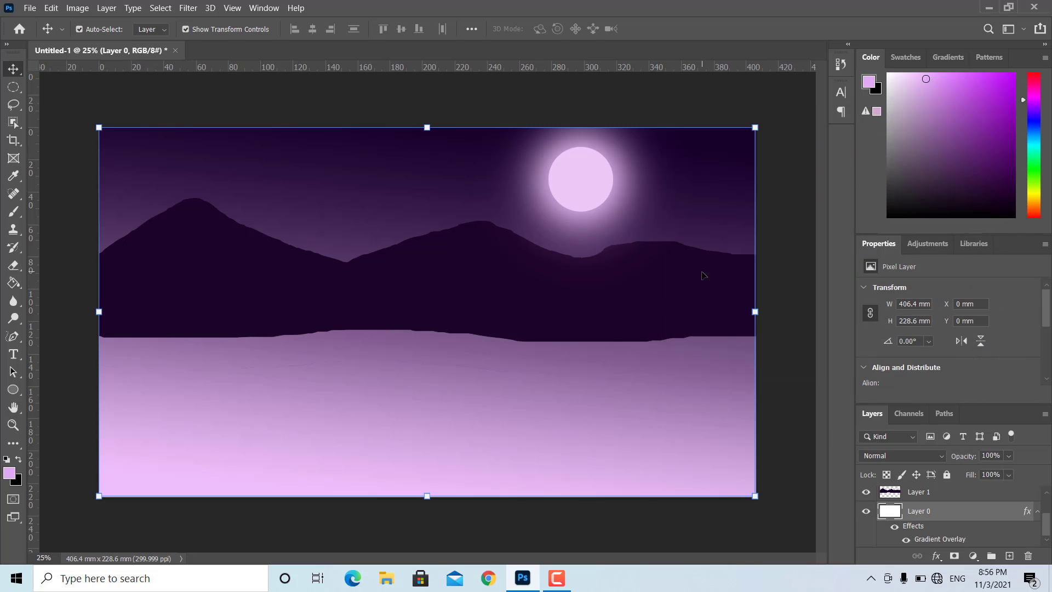
click(809, 341)
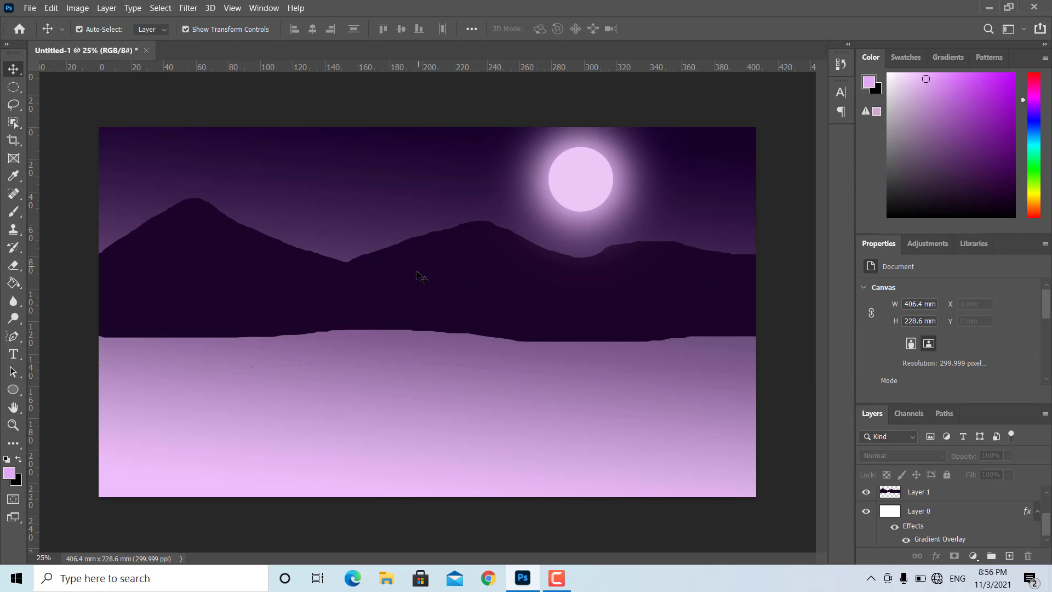
scroll(996, 531, up, 2)
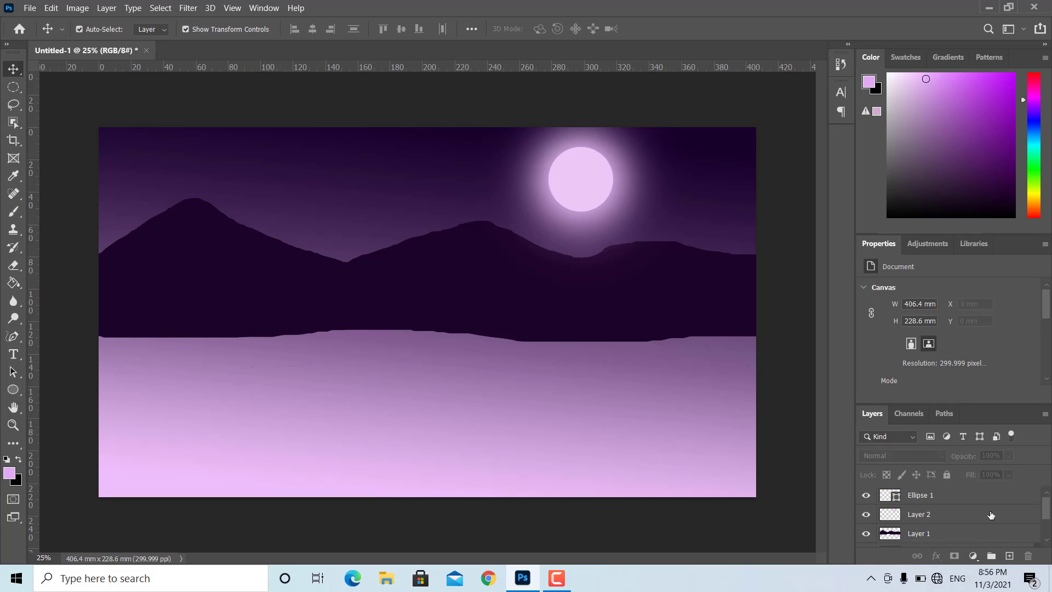
click(923, 498)
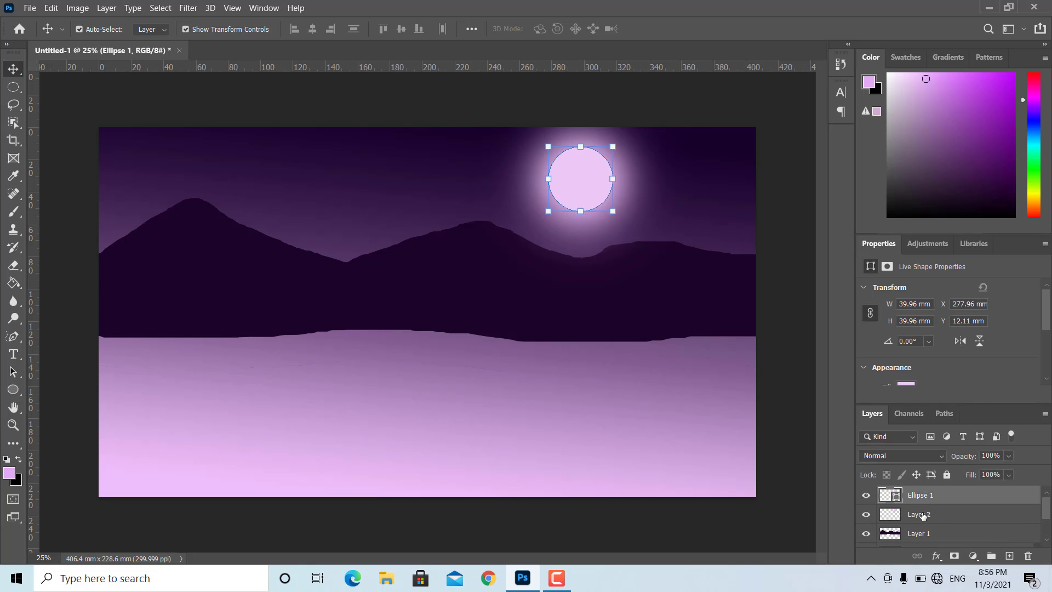
scroll(924, 499, down, 2)
- Scale the moon's lilac glow on Layer 2 up to about 116.59% and commit
drag(698, 294, 711, 307)
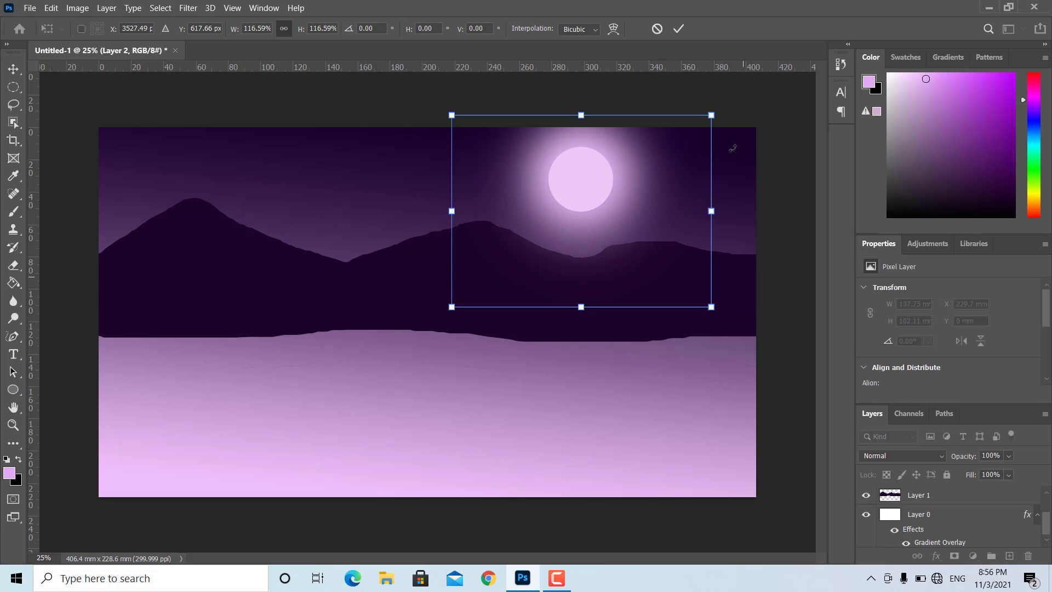
click(679, 29)
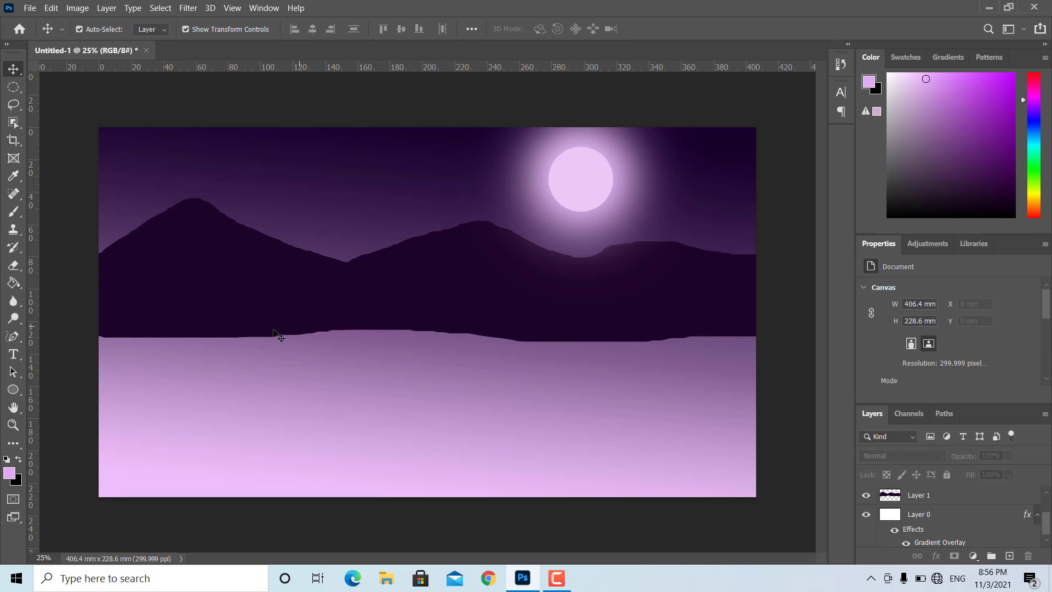
- Paint soft lilac highlights along the ridges within Layer 1's mountain selection, then deselect
click(169, 245)
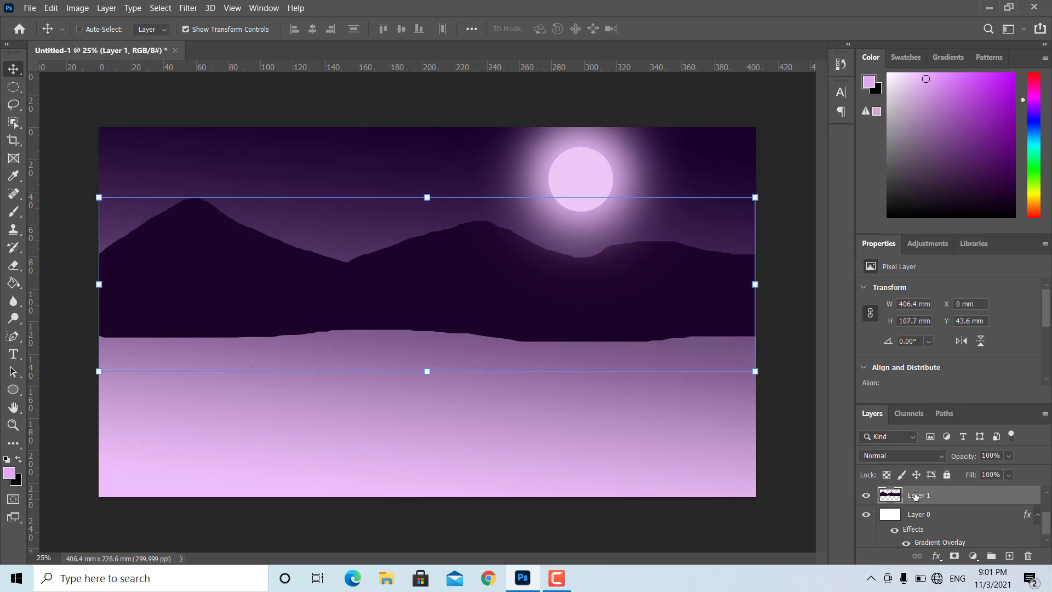
ctrl+click(889, 496)
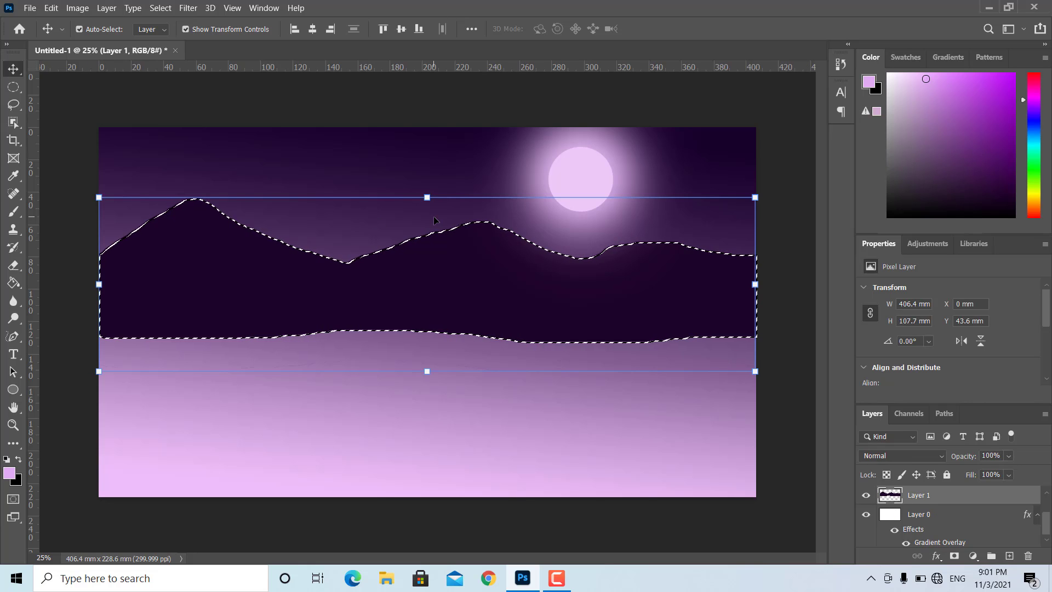
click(13, 212)
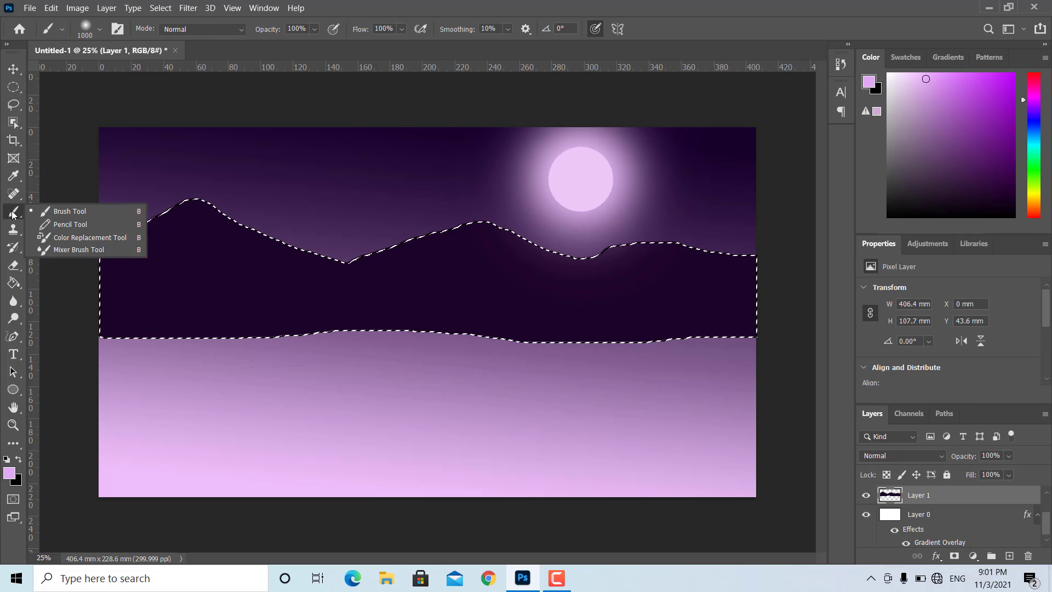
click(236, 174)
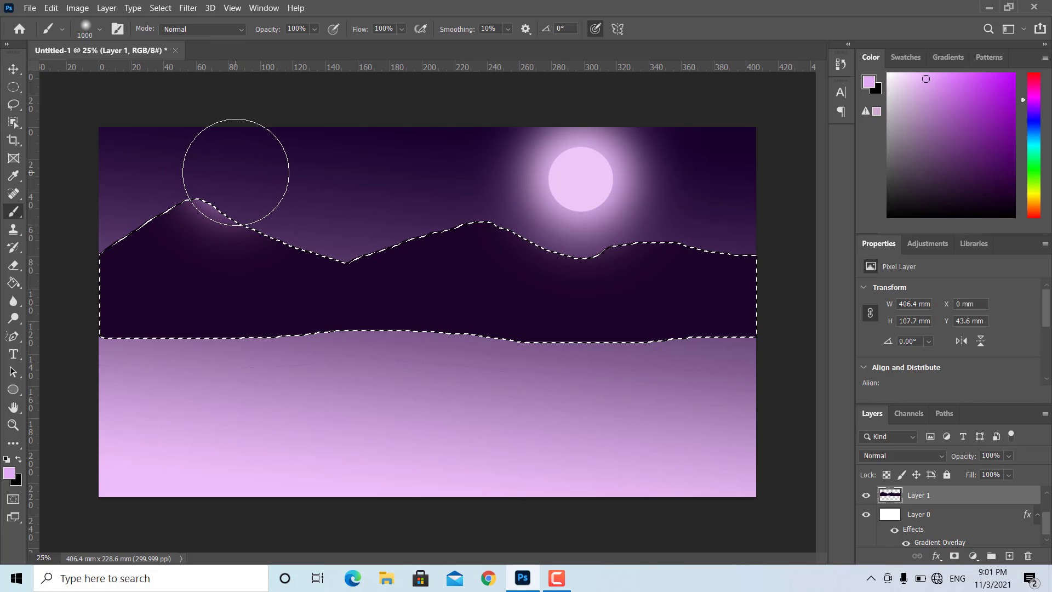
key(ctrl+z)
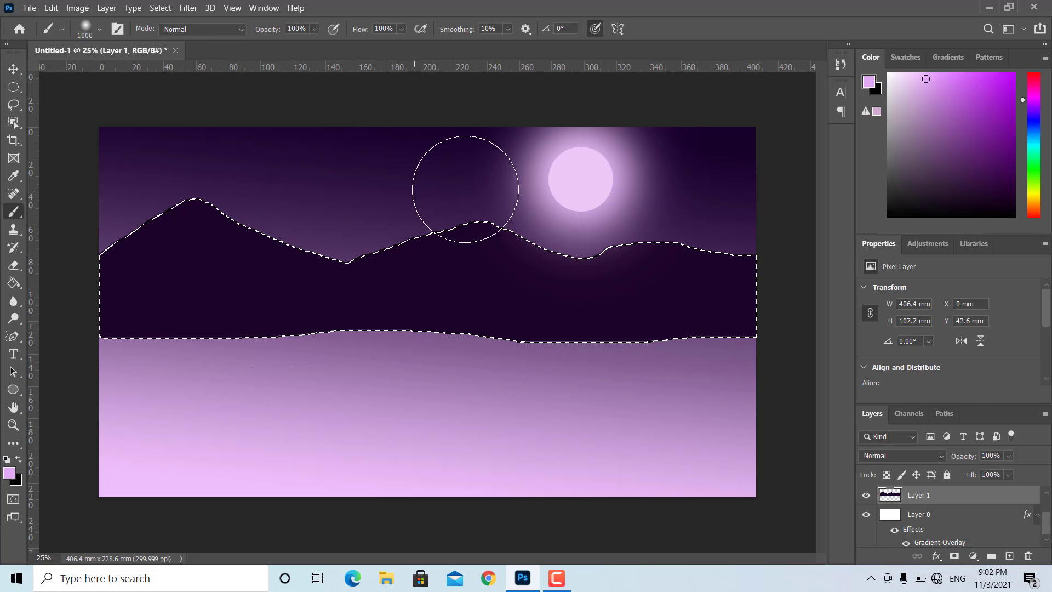
drag(493, 167, 554, 186)
key(bracketleft)
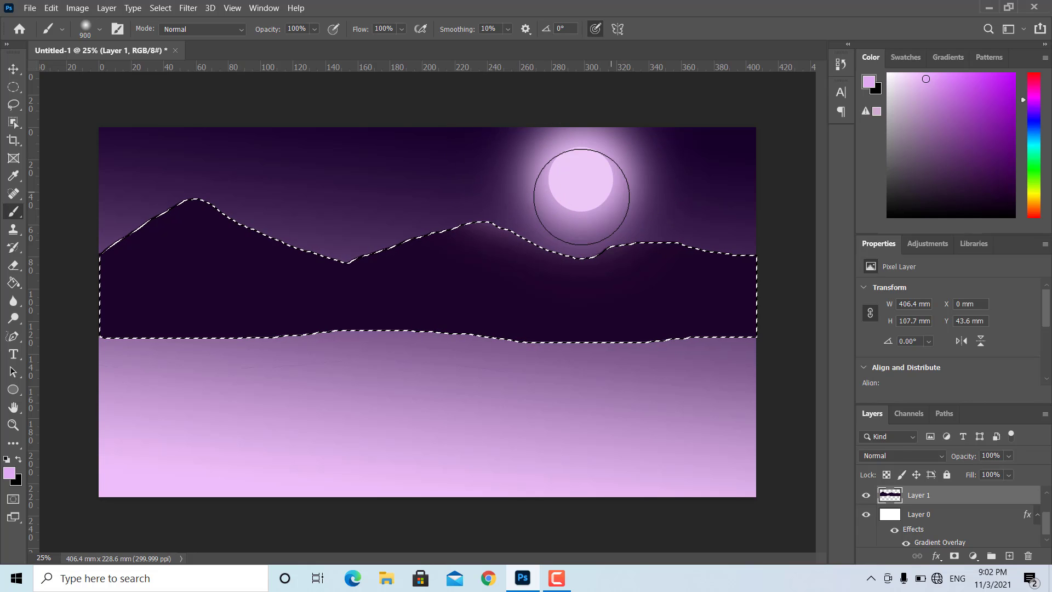
key(bracketleft)
key(bracketleft)
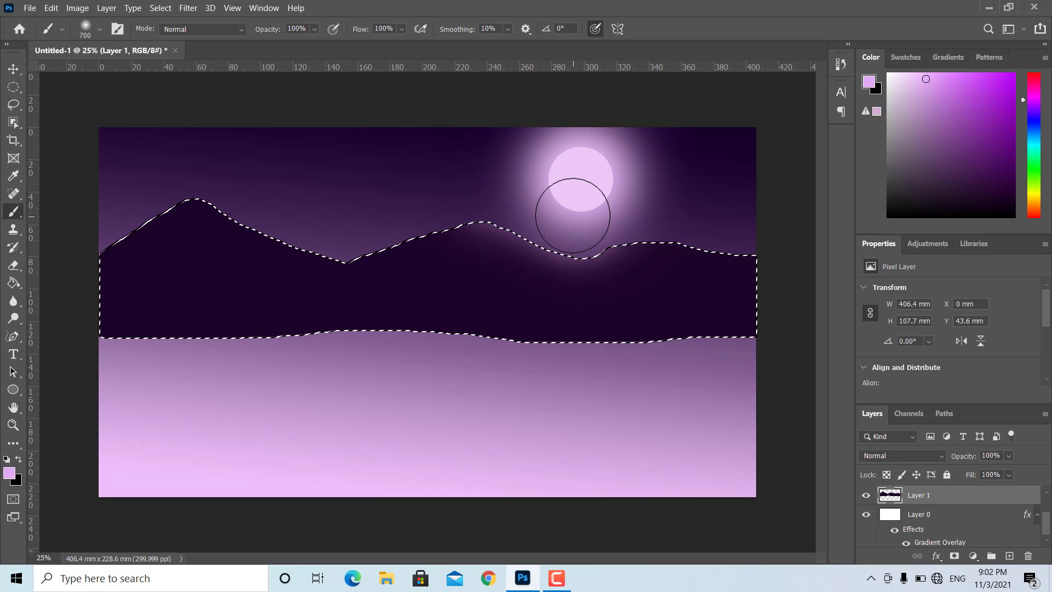
drag(356, 219, 236, 184)
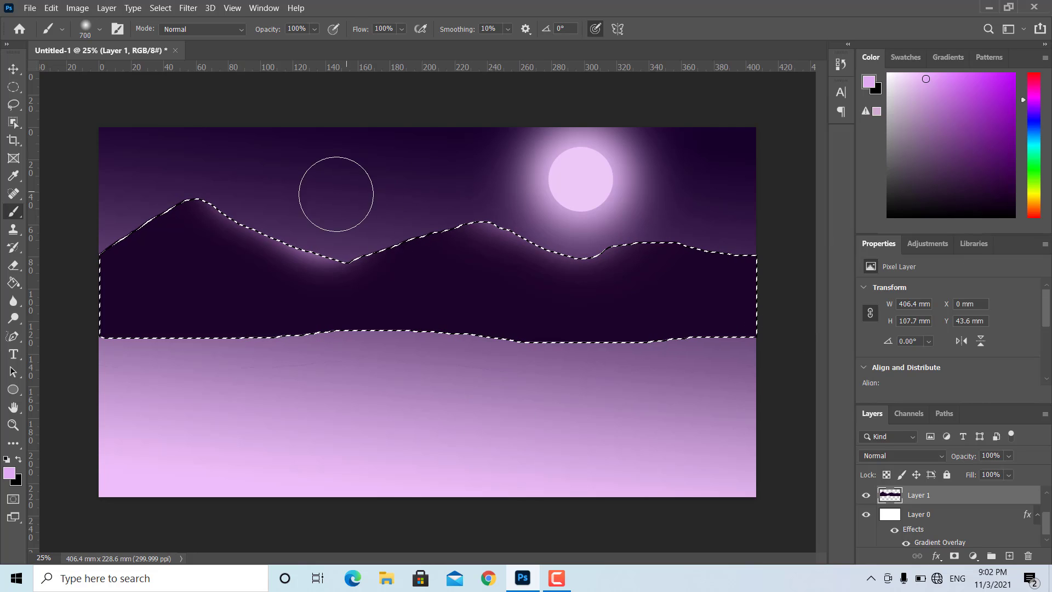
key(v)
key(m)
key(ctrl+d)
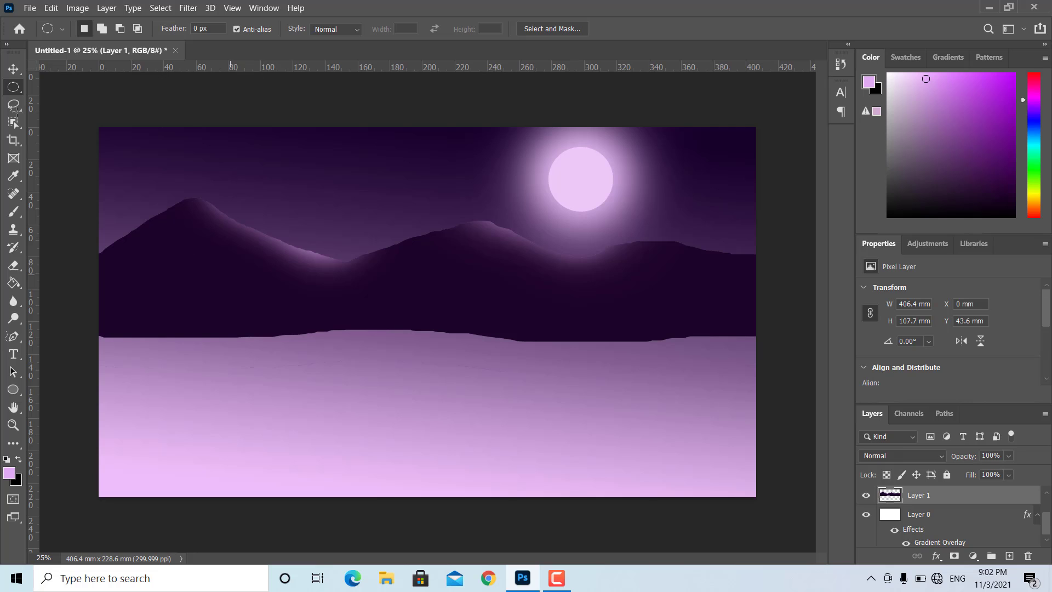
- Duplicate the mountains, flip the copy vertically, and move it down into the water
key(v)
drag(296, 312, 297, 358)
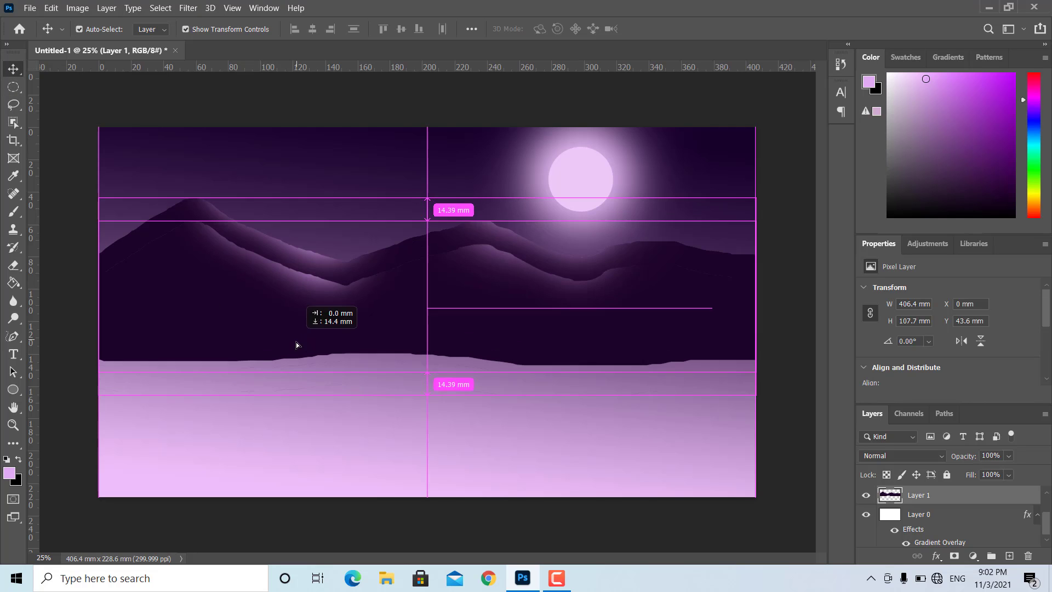
right_click(427, 244)
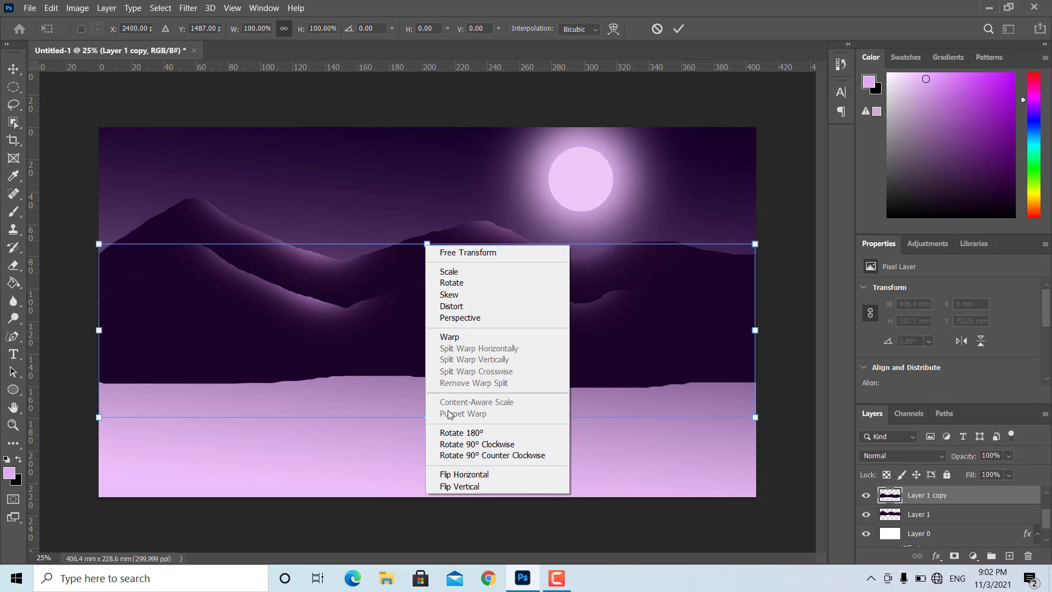
click(463, 473)
right_click(433, 336)
click(471, 314)
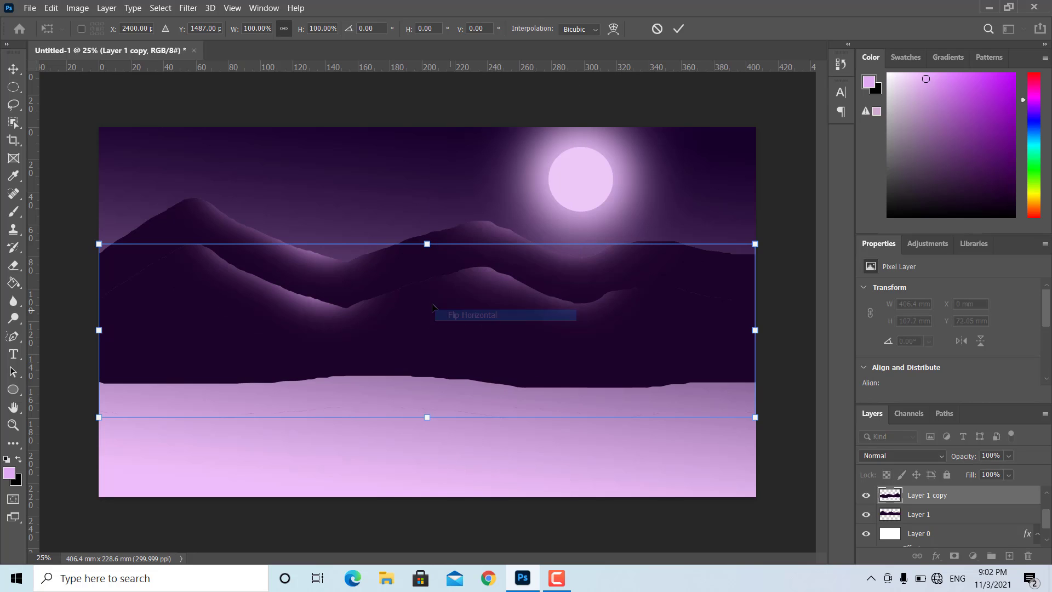
right_click(428, 305)
click(467, 545)
mouse_move(444, 337)
mouse_down()
mouse_move(444, 386)
mouse_move(445, 370)
mouse_up()
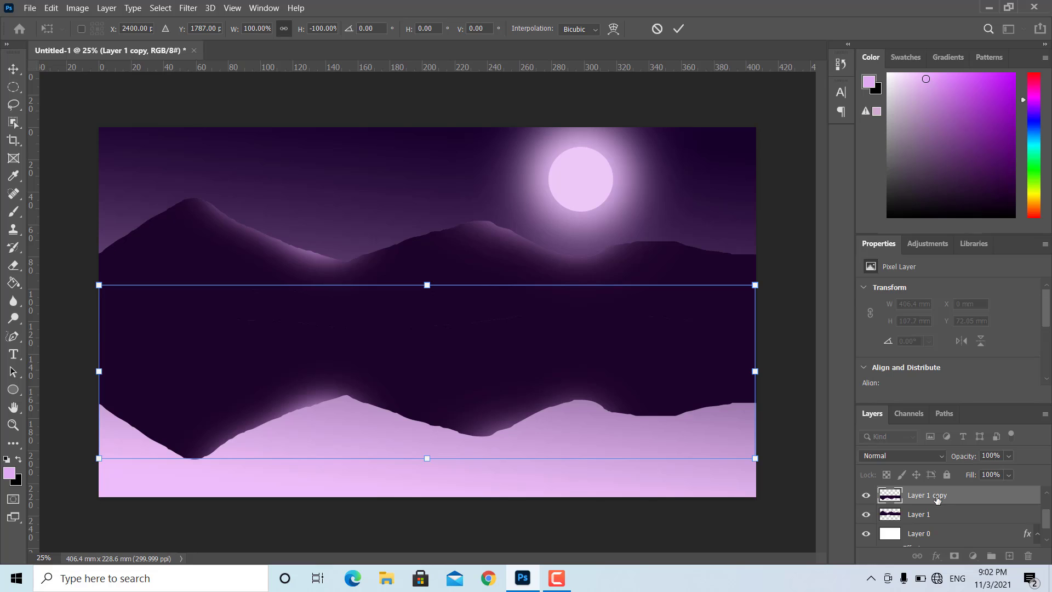
- Place the mountain reflection beneath the mountains at 76% opacity and commit it
drag(936, 496, 931, 521)
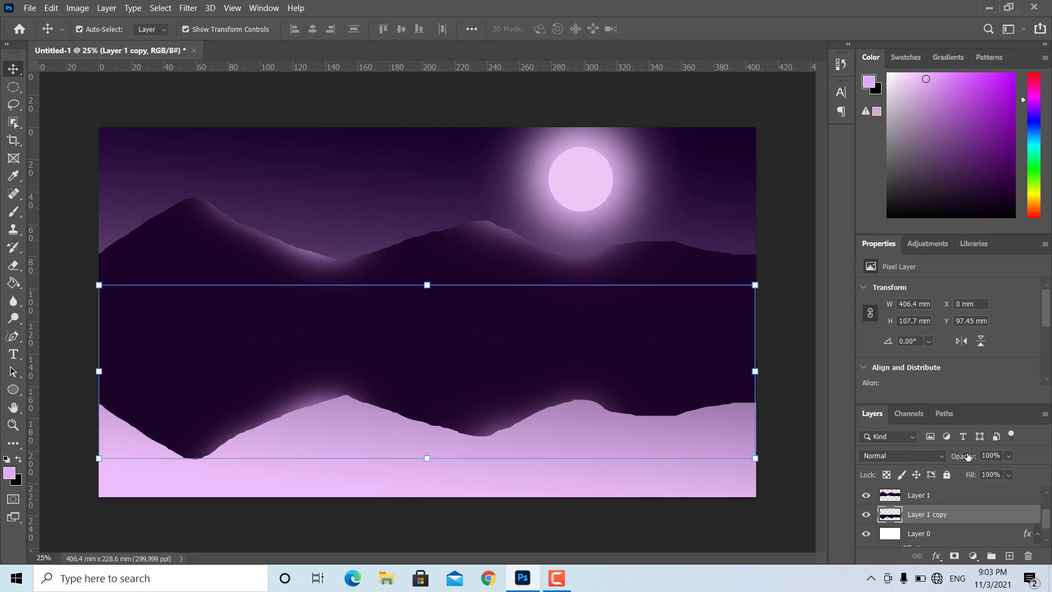
drag(975, 458, 951, 461)
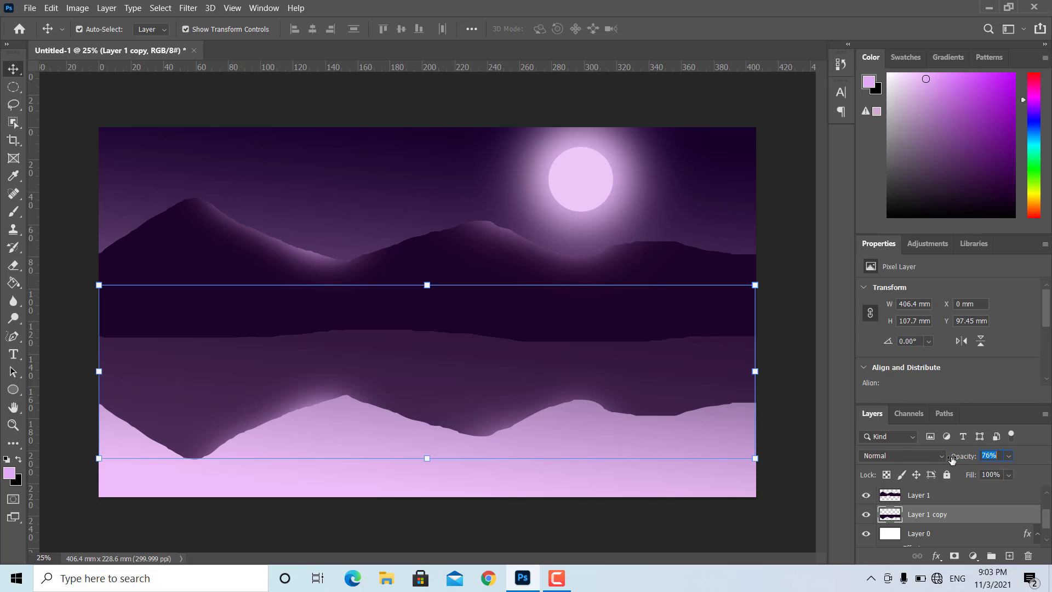
drag(427, 285, 427, 285)
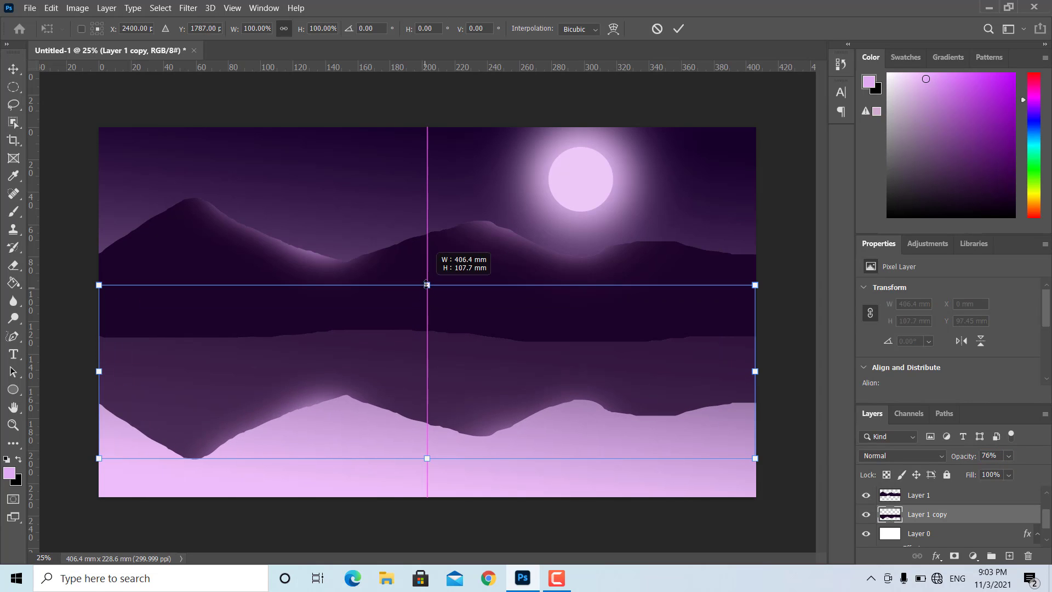
click(679, 28)
- Raise the mountain range and its reflection higher on the canvas, then deselect
click(435, 243)
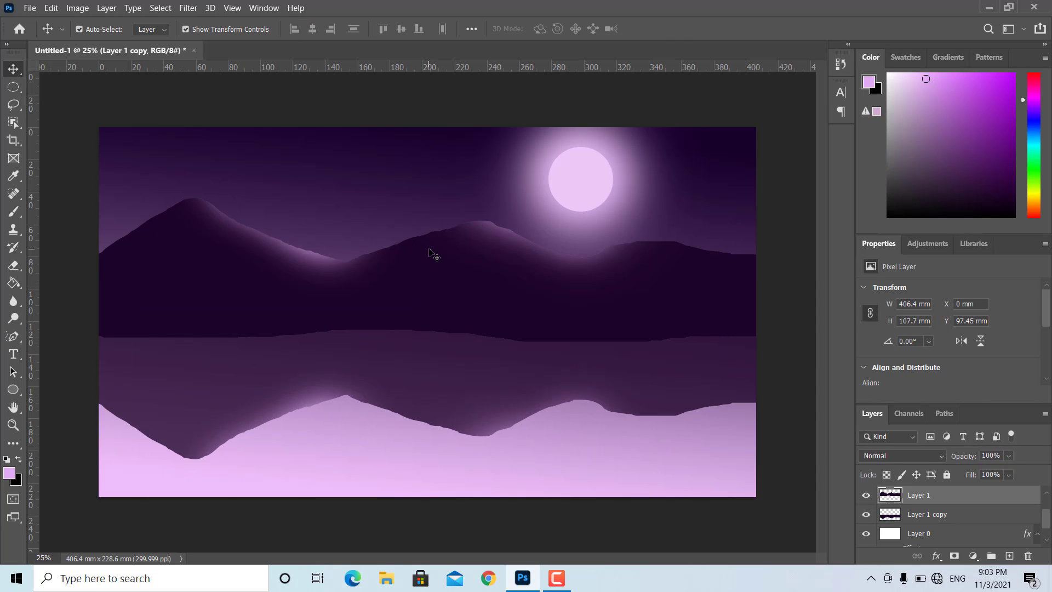
drag(427, 363, 427, 367)
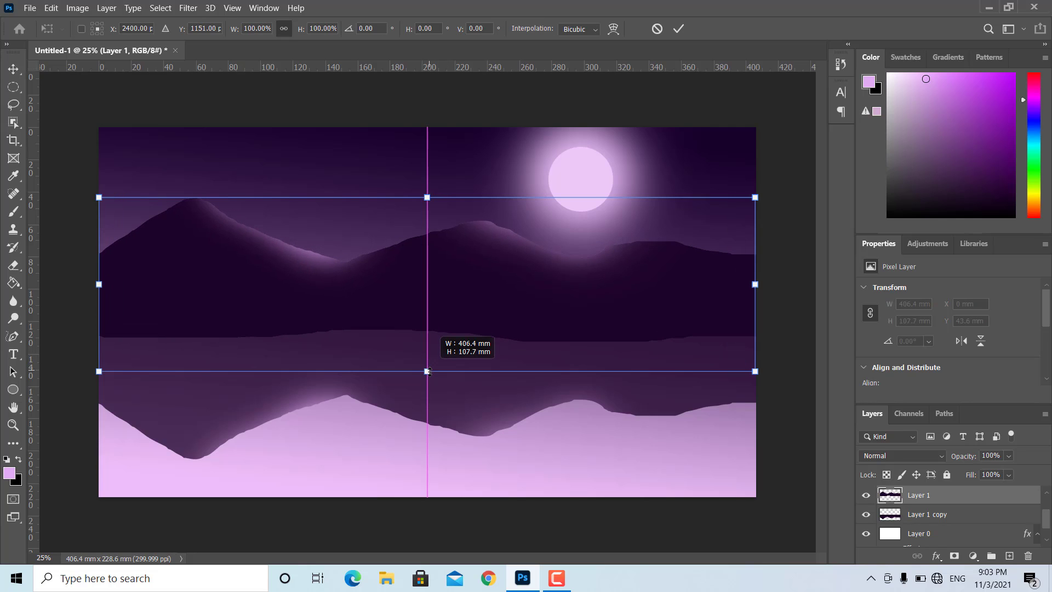
click(679, 30)
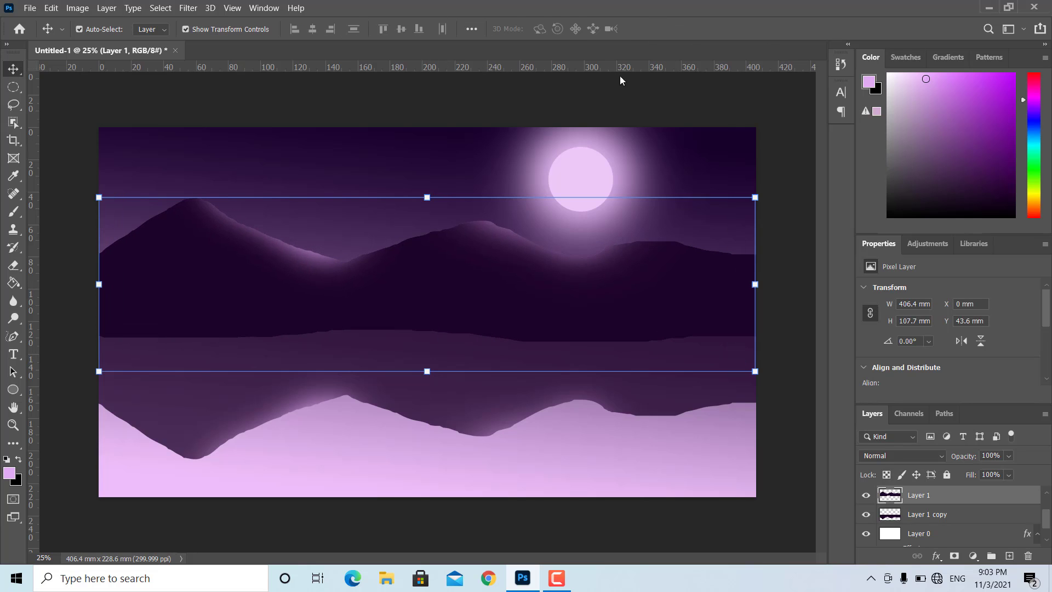
drag(512, 288, 511, 262)
drag(492, 383, 489, 360)
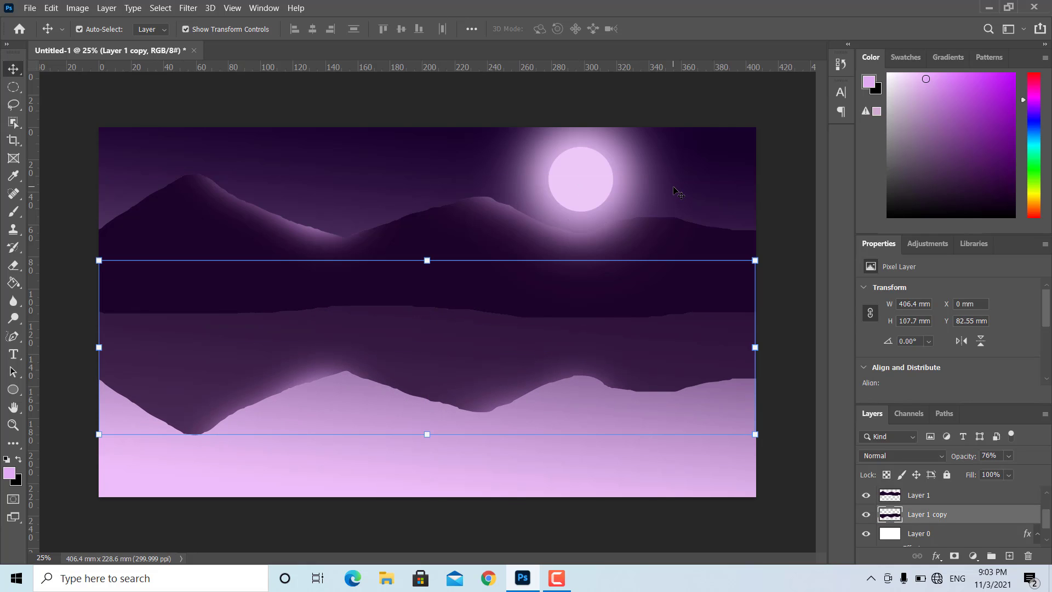
click(727, 172)
click(801, 203)
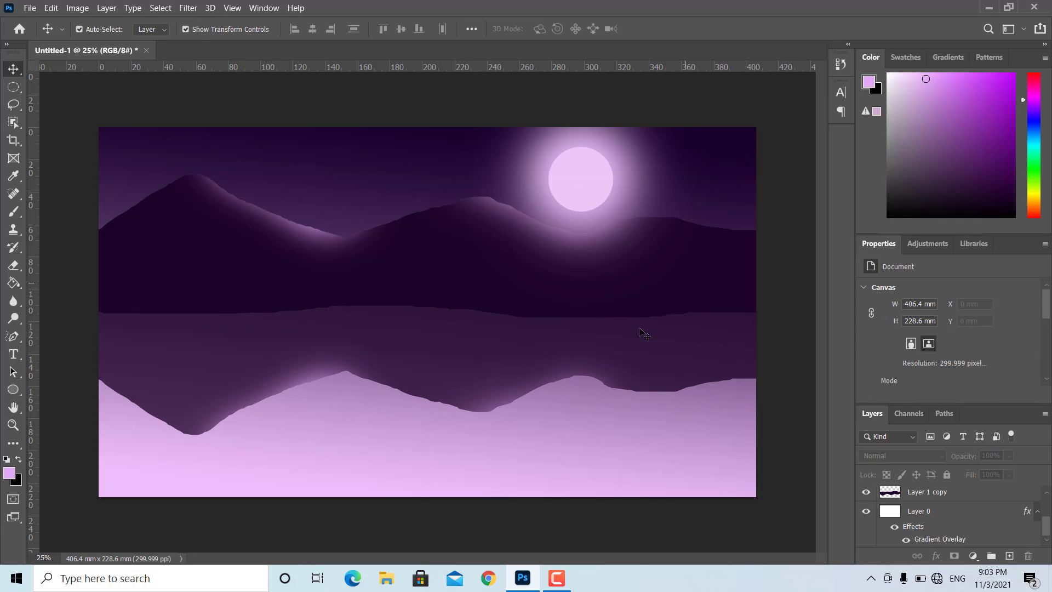
- Move Ellipse 1 and Layer 2 below the mountain layers, then choose File > Open
scroll(920, 498, up, 1)
scroll(926, 500, up, 1)
scroll(934, 501, up, 1)
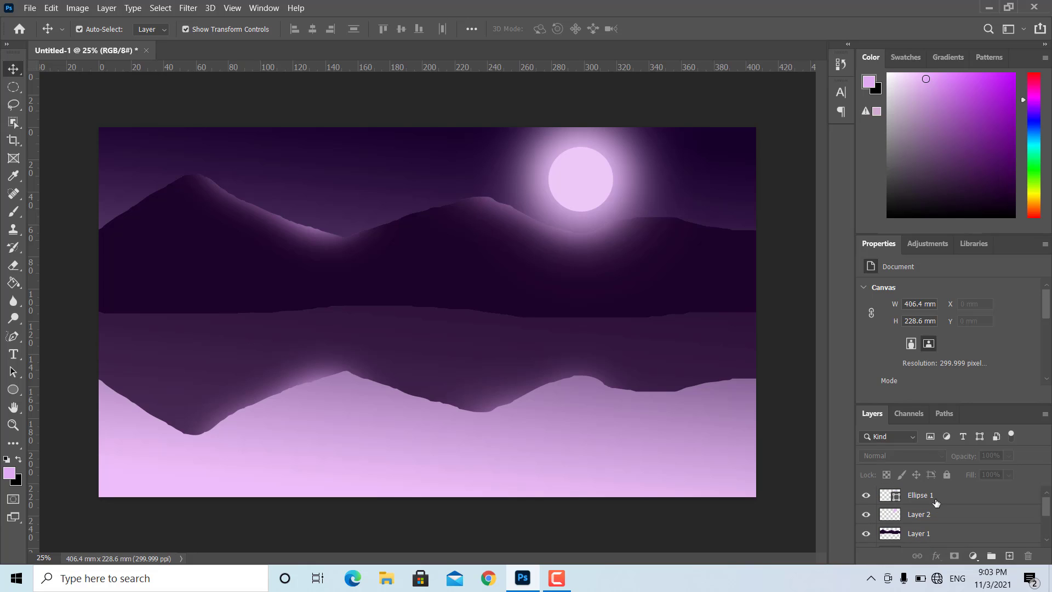
click(923, 500)
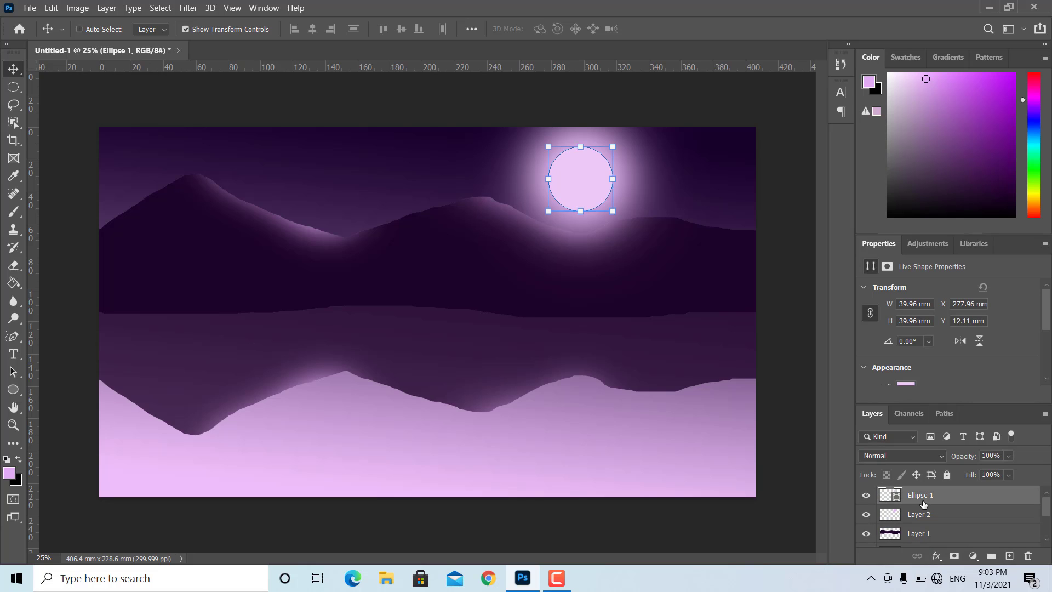
ctrl+click(923, 515)
mouse_move(930, 514)
mouse_down()
mouse_move(935, 567)
mouse_move(927, 501)
mouse_up()
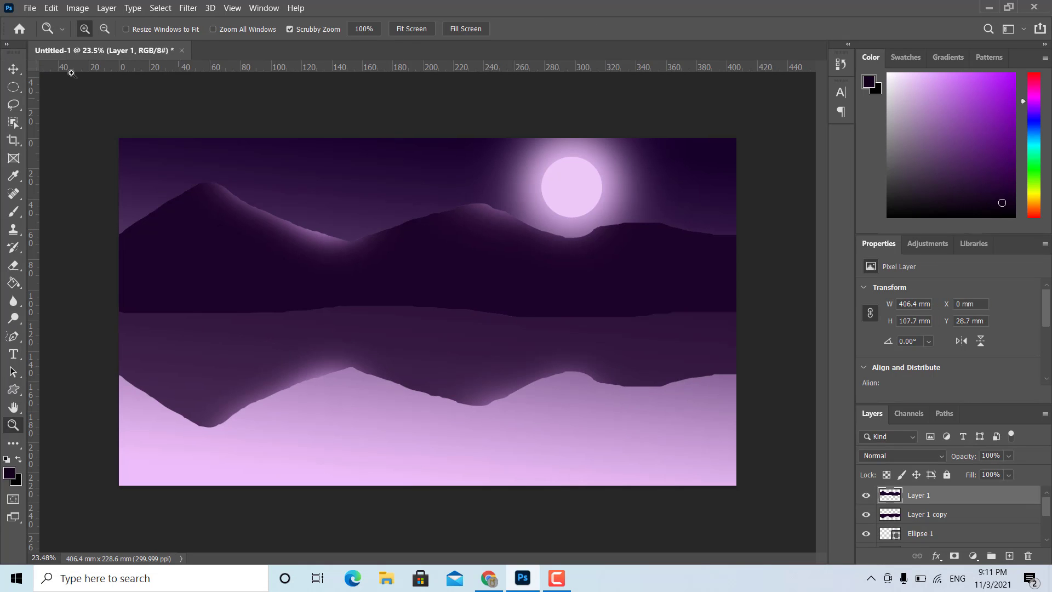
click(29, 10)
click(35, 35)
- Open man-5733432_1280.png and drag the boatman silhouette onto the lake as Layer 3
double_click(263, 136)
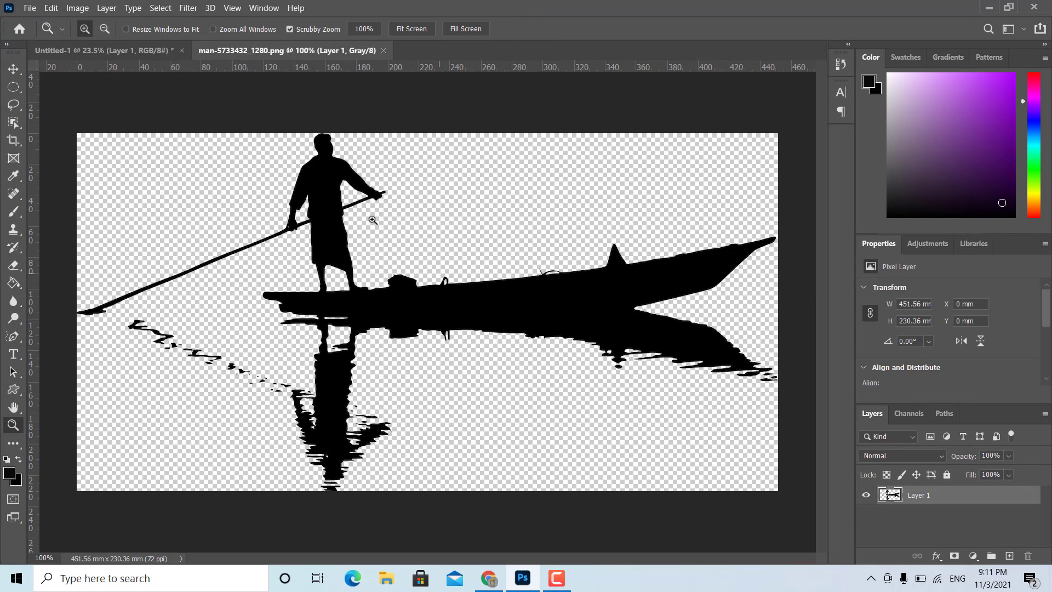
click(13, 69)
mouse_move(408, 304)
mouse_down()
mouse_move(419, 297)
mouse_move(455, 375)
mouse_move(427, 413)
mouse_up()
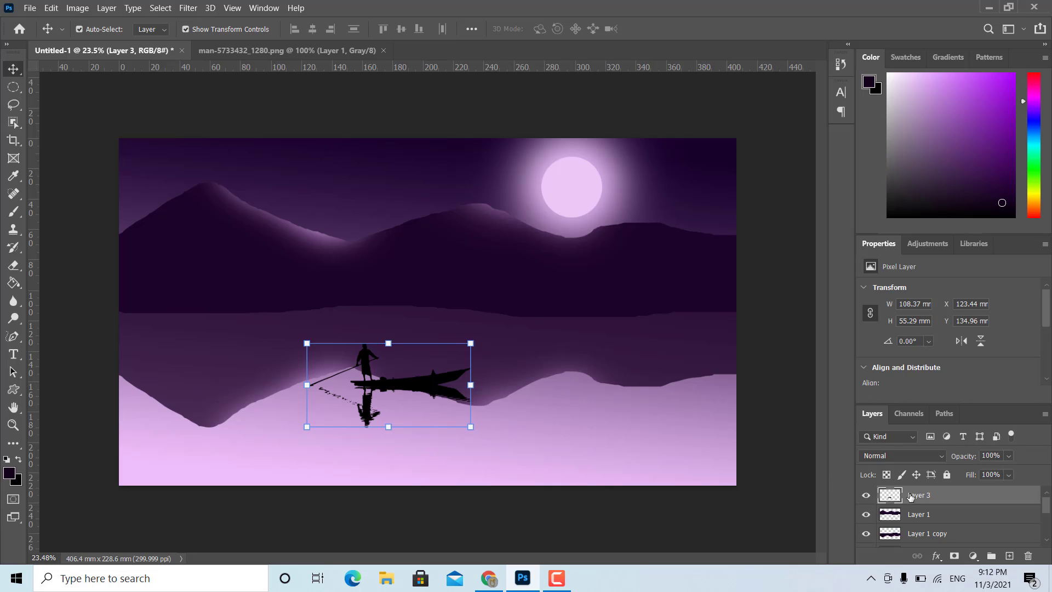
key(ctrl)
- Fill the boatman silhouette with dark purple using its selection, then deselect
ctrl+click(887, 492)
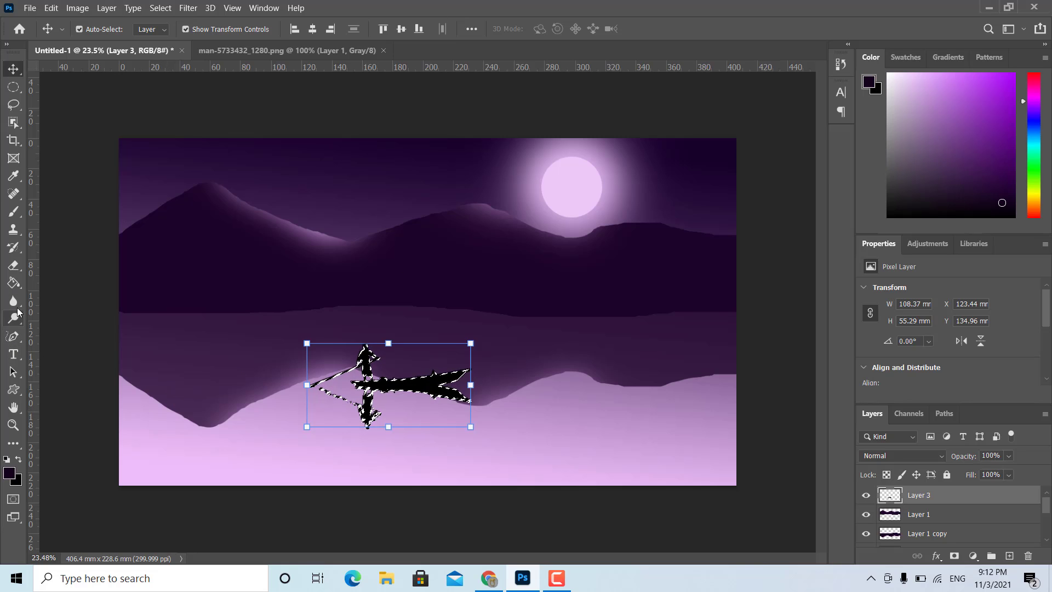
click(14, 282)
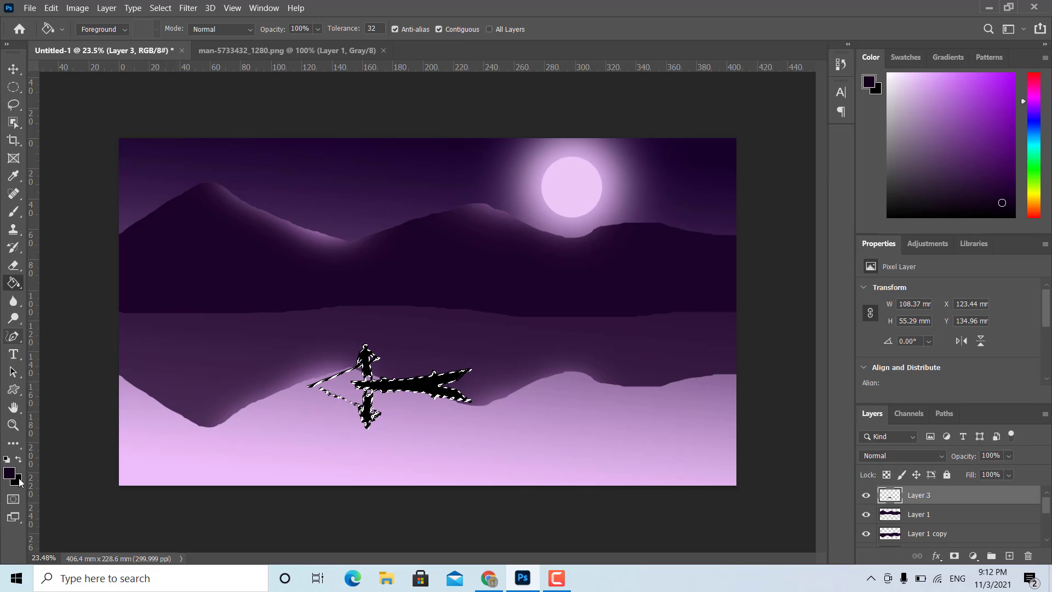
click(412, 395)
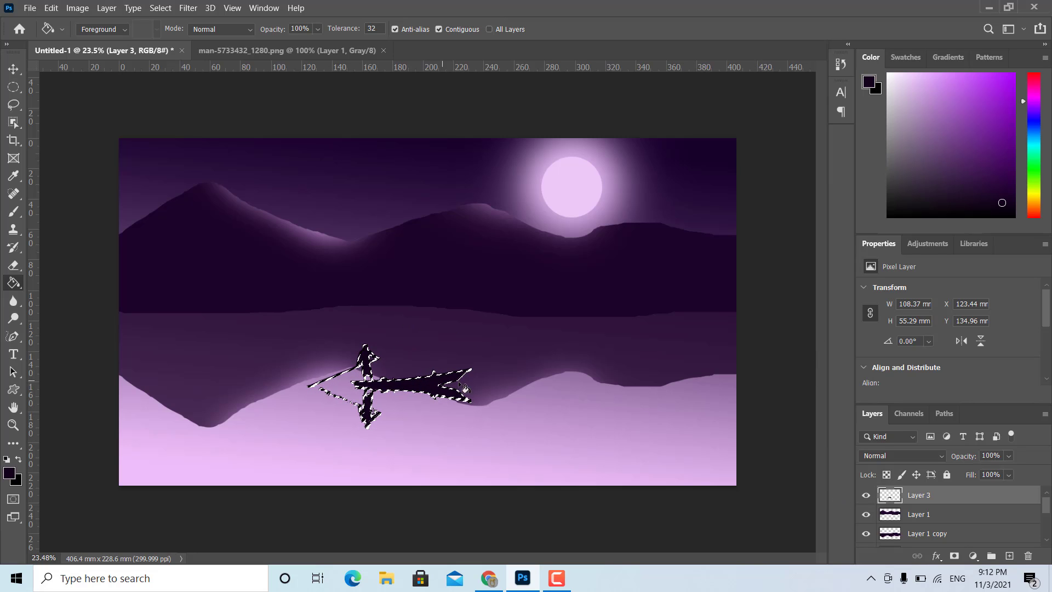
click(15, 69)
key(alt+comma)
key(m)
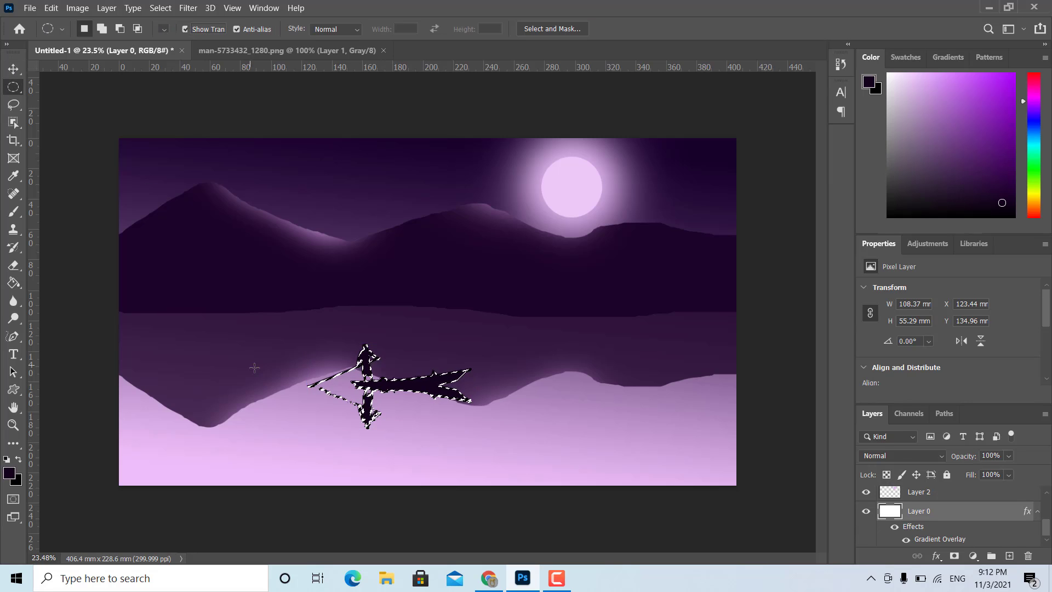
key(ctrl+d)
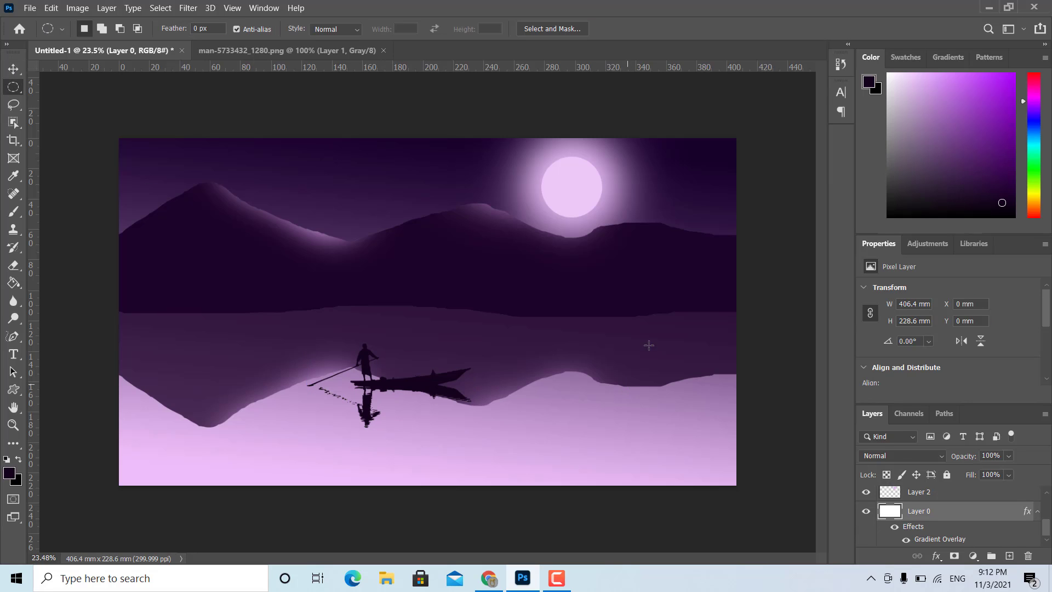
- Move the boatman right to X 175.35 mm and add a new empty Layer 4
click(13, 69)
mouse_move(413, 387)
mouse_down()
mouse_move(543, 390)
mouse_move(492, 397)
mouse_up()
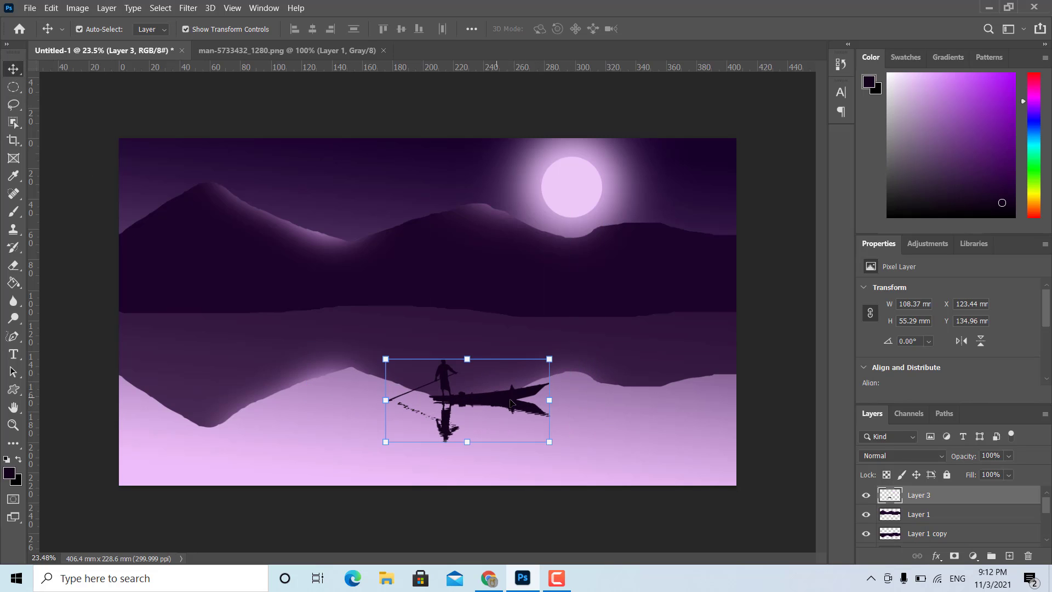
right_click(609, 408)
key(Escape)
key(ctrl+shift+alt+n)
- Set white as the paint colour with a small brush and dot a first star
key(b)
key(d)
key(x)
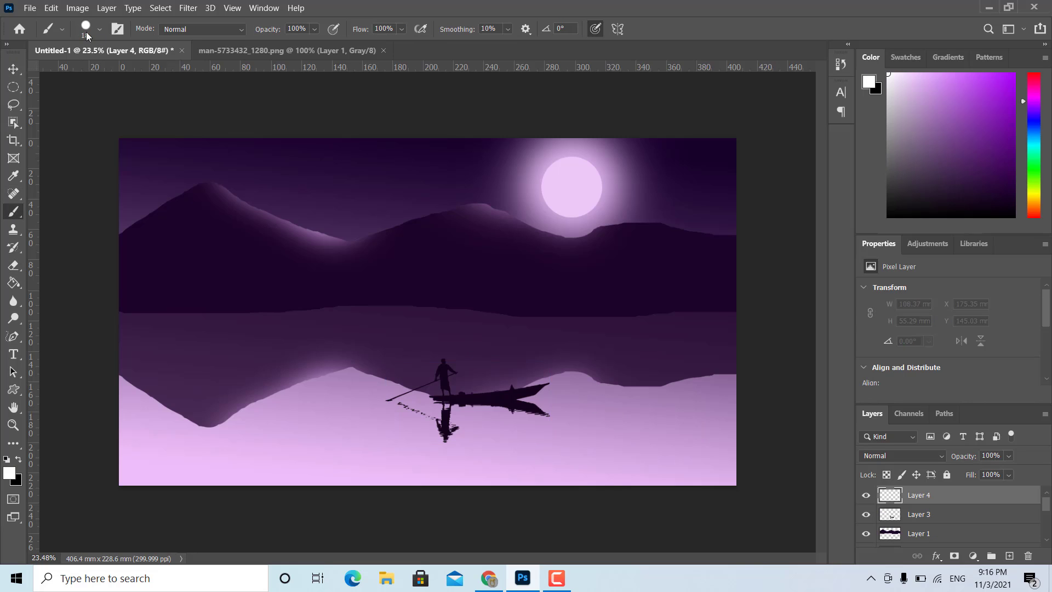
click(86, 29)
drag(81, 76, 76, 75)
click(282, 156)
- Dot about nine more white stars across the night sky on Layer 4
click(99, 29)
click(332, 154)
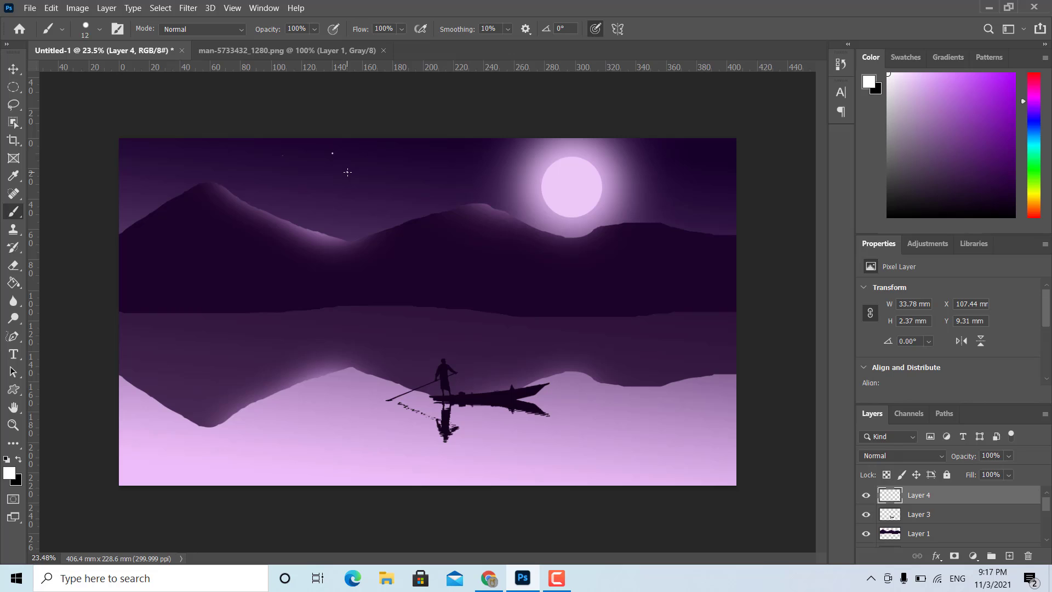
click(347, 172)
click(315, 154)
click(281, 153)
click(333, 181)
click(301, 174)
click(478, 173)
click(196, 157)
click(161, 159)
- Set the brush to 6 px and paste a copy of the stars as Layer 5
click(98, 29)
drag(80, 71, 79, 71)
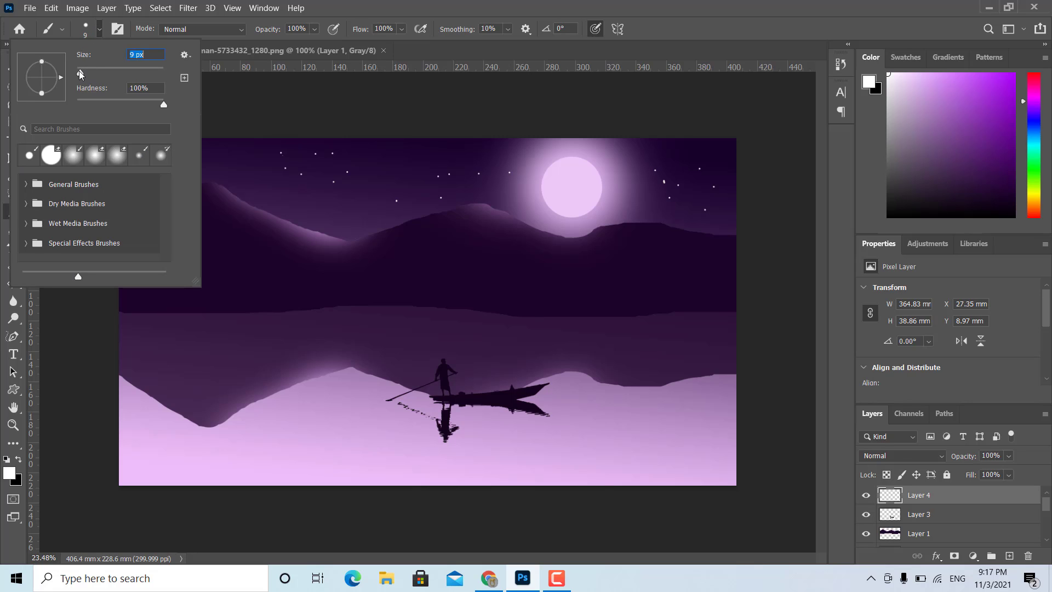
text(6)
key(Return)
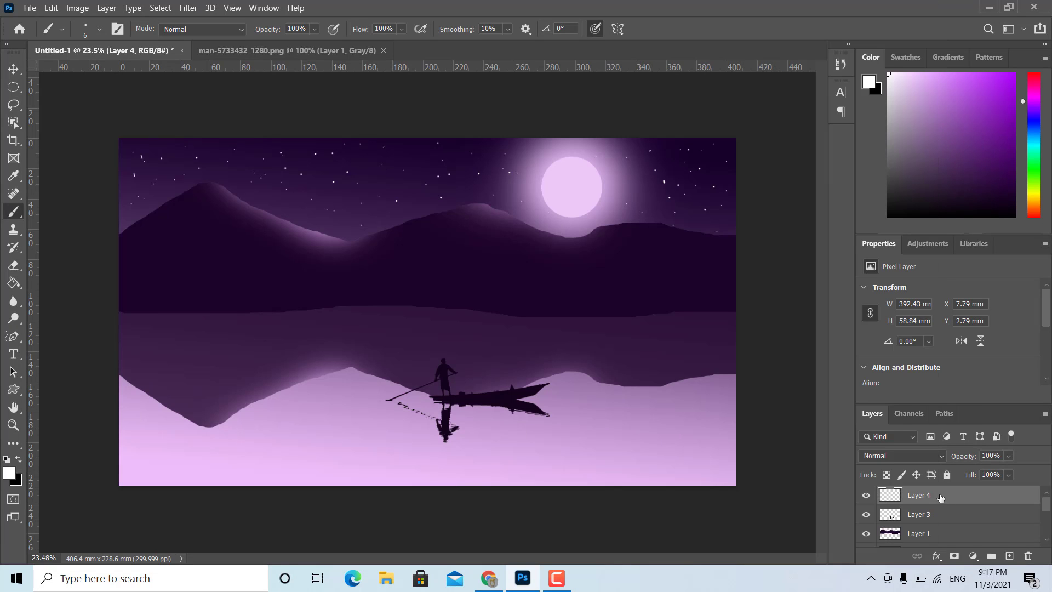
key(ctrl+v)
- Select the copied stars layer, Layer 5, undoing an accidental move
click(13, 68)
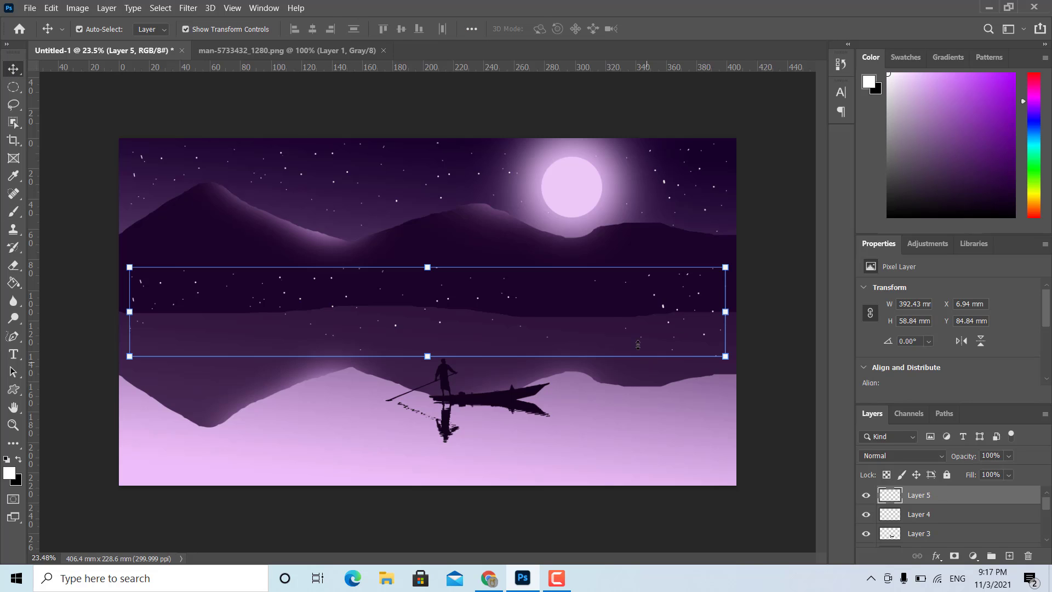
drag(602, 340, 667, 342)
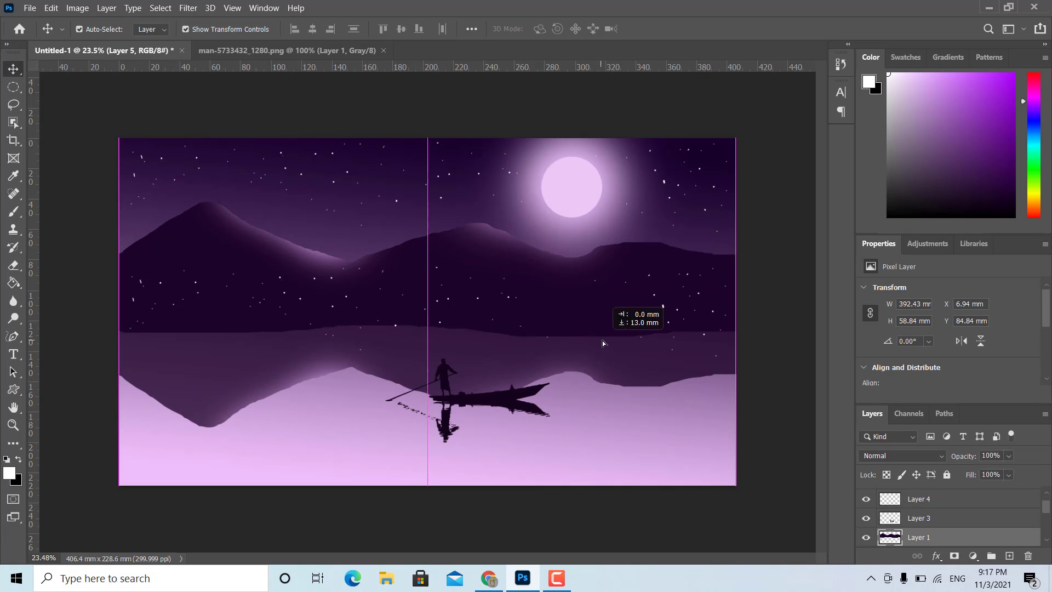
click(931, 518)
click(937, 500)
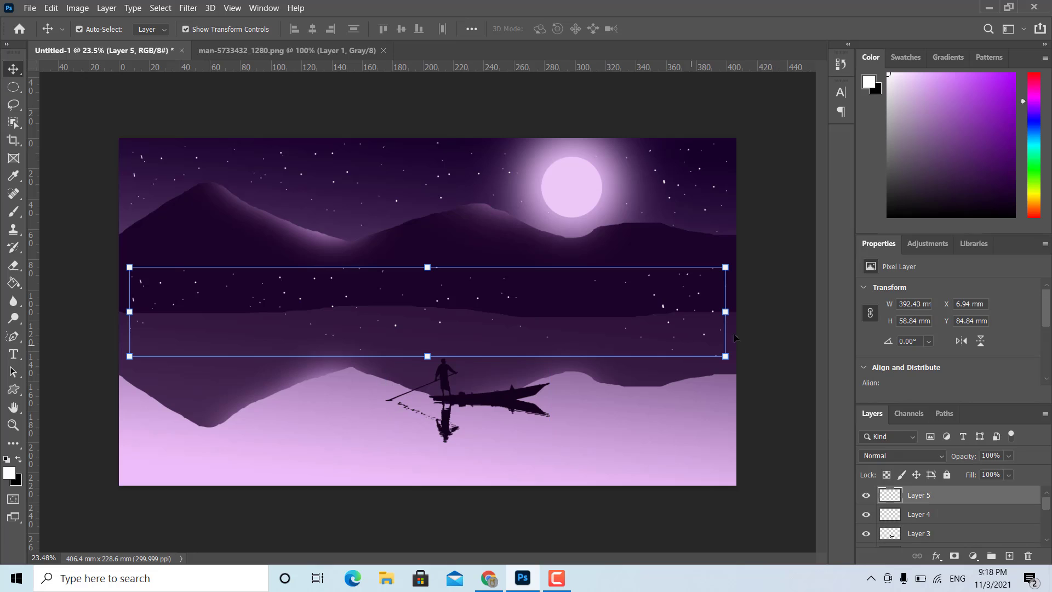
drag(711, 356, 713, 360)
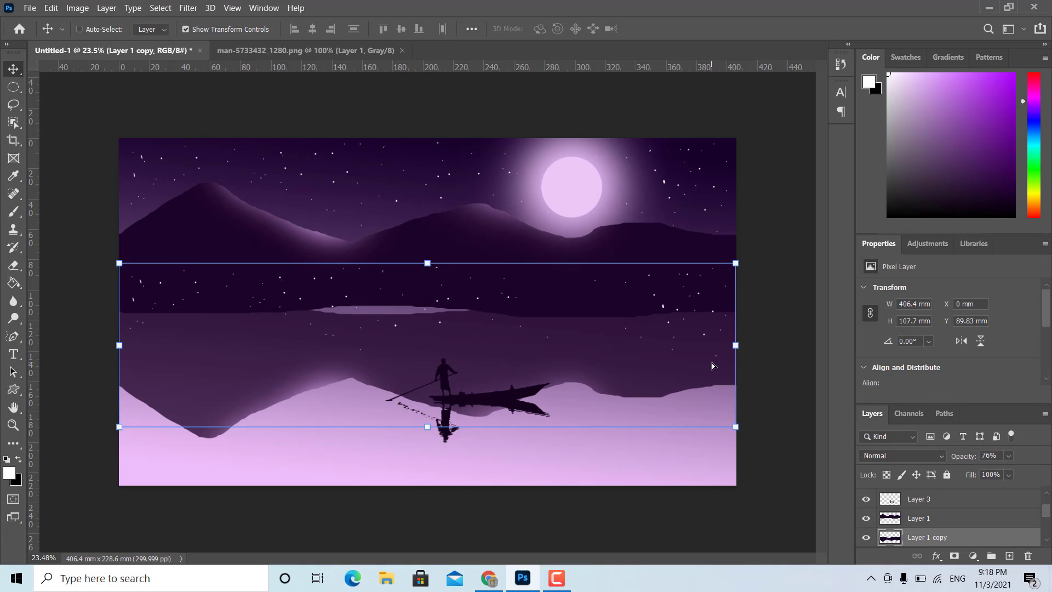
key(ctrl+z)
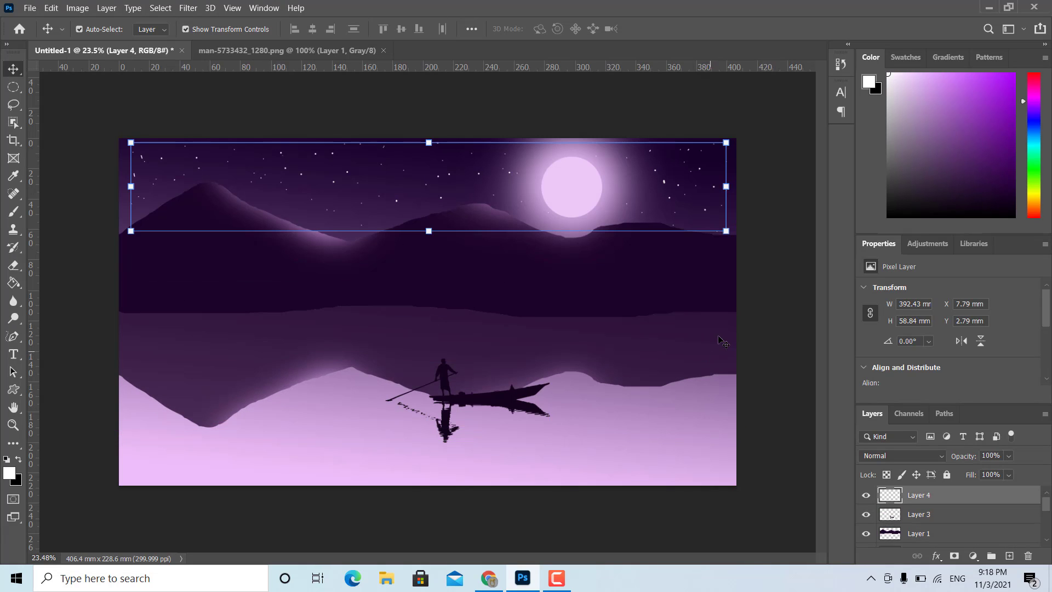
key(ctrl+shift+z)
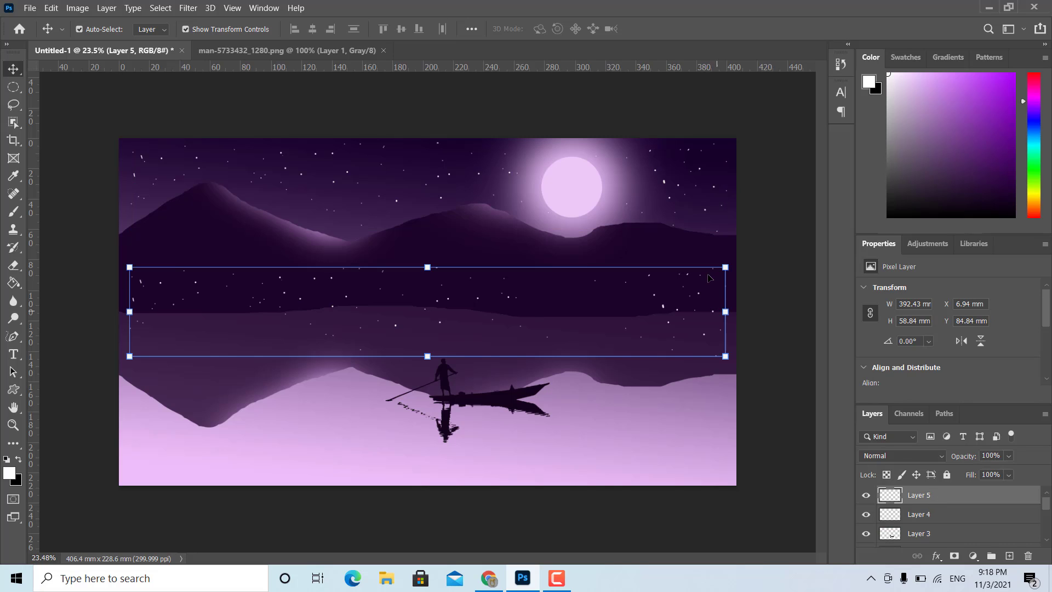
- Move the star copy down onto the pale water, stretch it wider, and commit
key(Down)
key(Down)
key(Down)
key(Down)
key(Down)
key(Down)
key(Down)
key(Down)
key(Down)
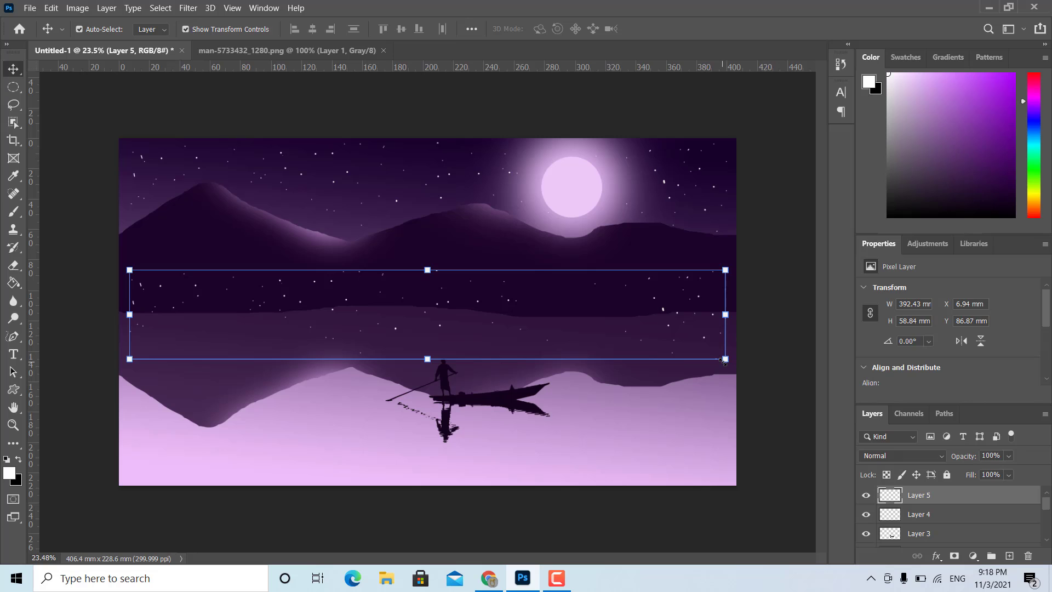
mouse_move(724, 360)
mouse_down()
mouse_move(704, 372)
mouse_move(693, 332)
mouse_move(689, 457)
mouse_move(676, 481)
mouse_move(688, 482)
mouse_up()
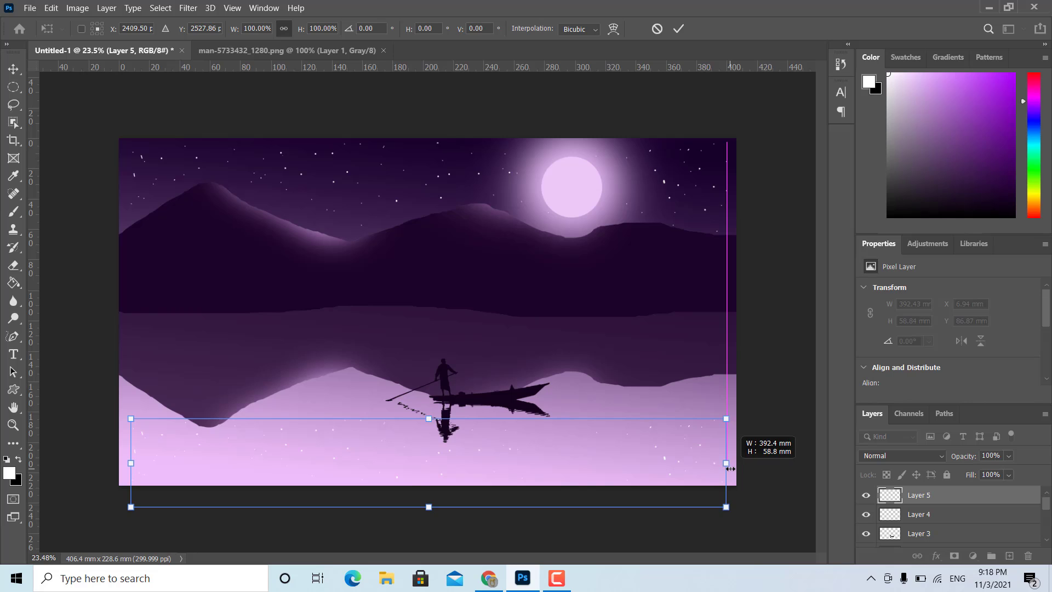
drag(730, 469, 680, 451)
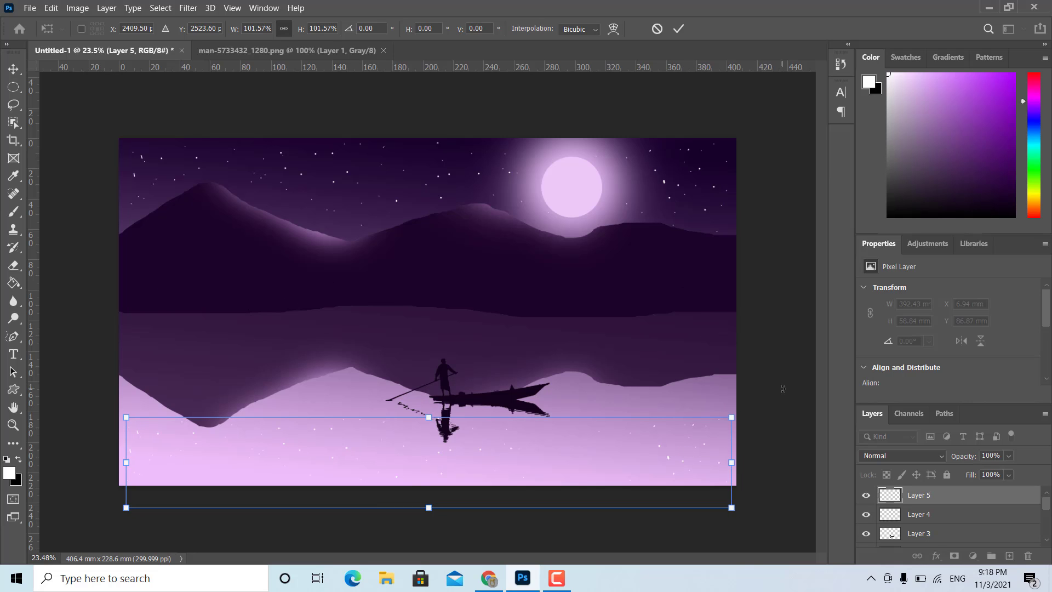
click(679, 29)
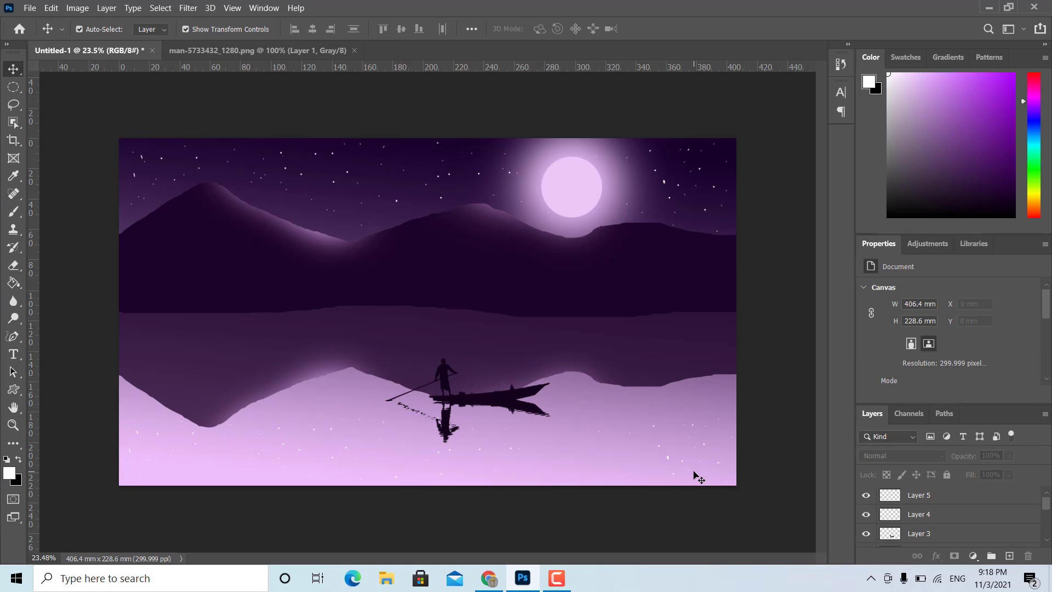